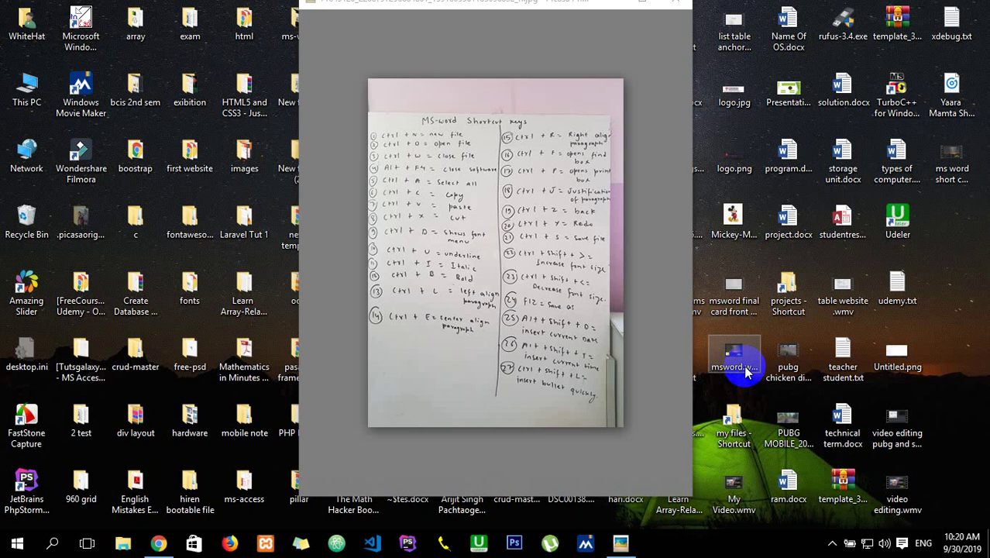
Step: Launch PowerPoint 2013 with the Run command 'powerpnt' and maximize its start screen
key(super+r)
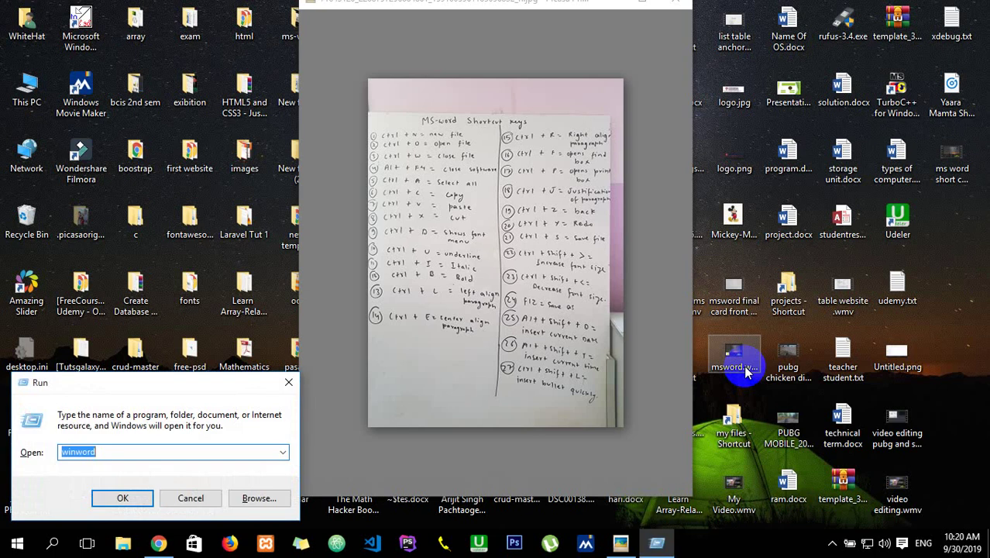
text(power)
text(pnt)
key(Return)
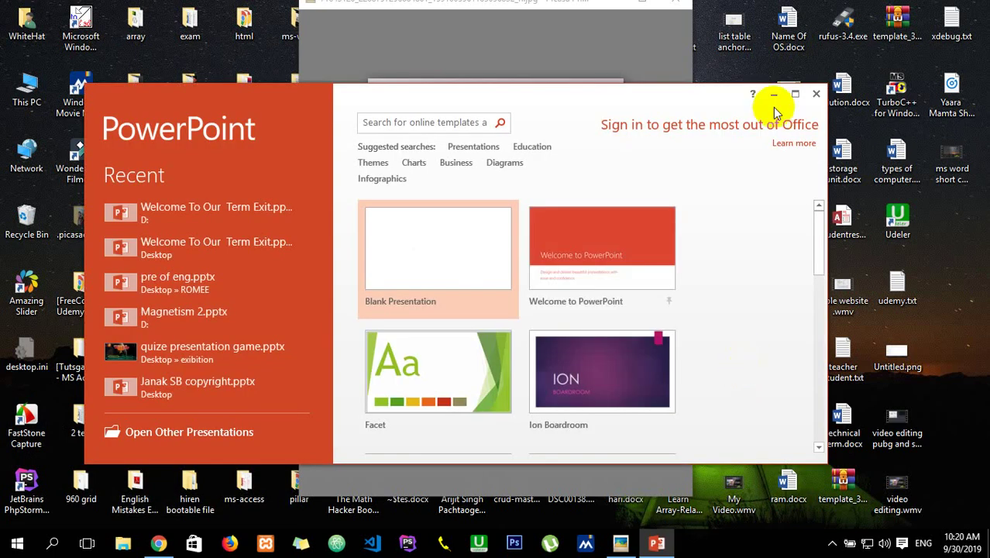
click(794, 93)
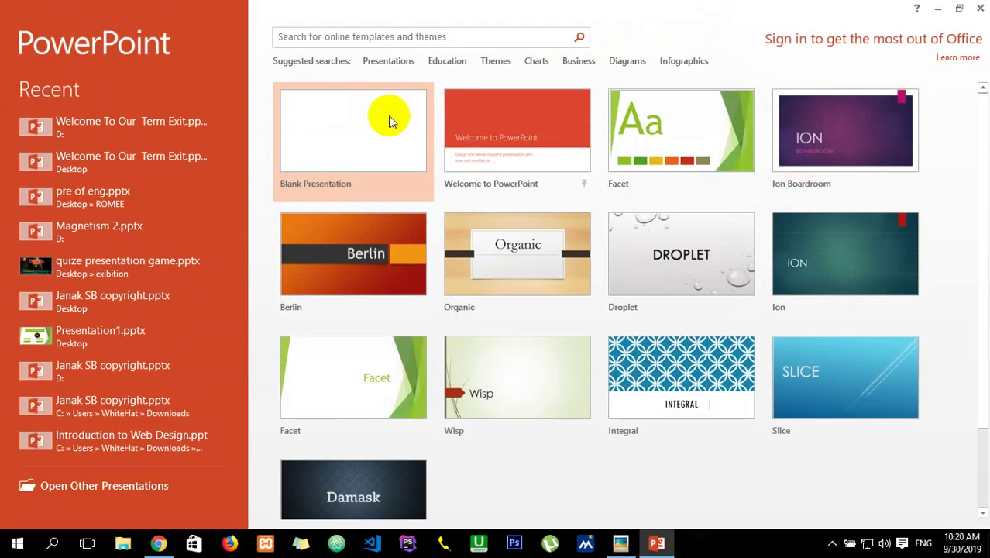
Step: Discard the first blank presentation and start Presentation2 with its title slide selected
click(390, 118)
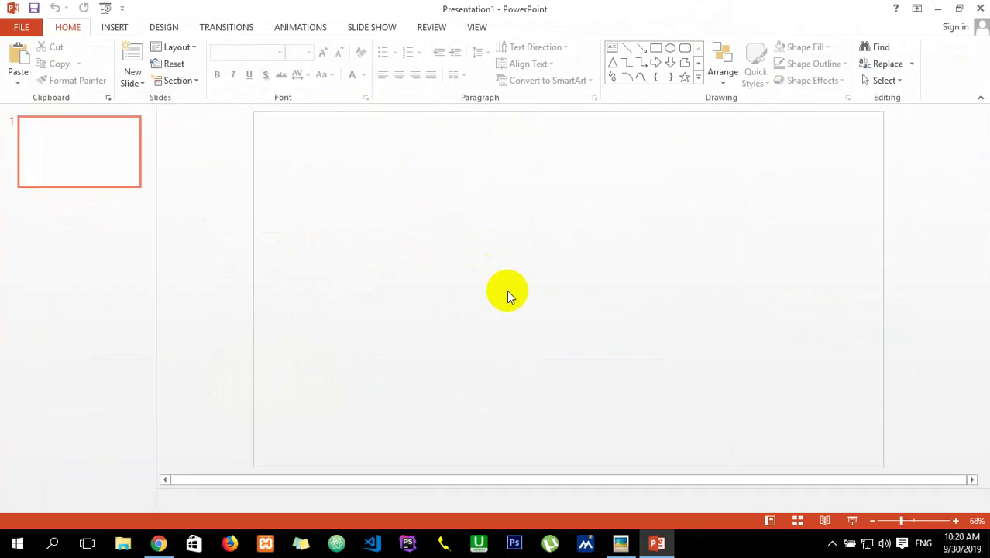
key(ctrl+w)
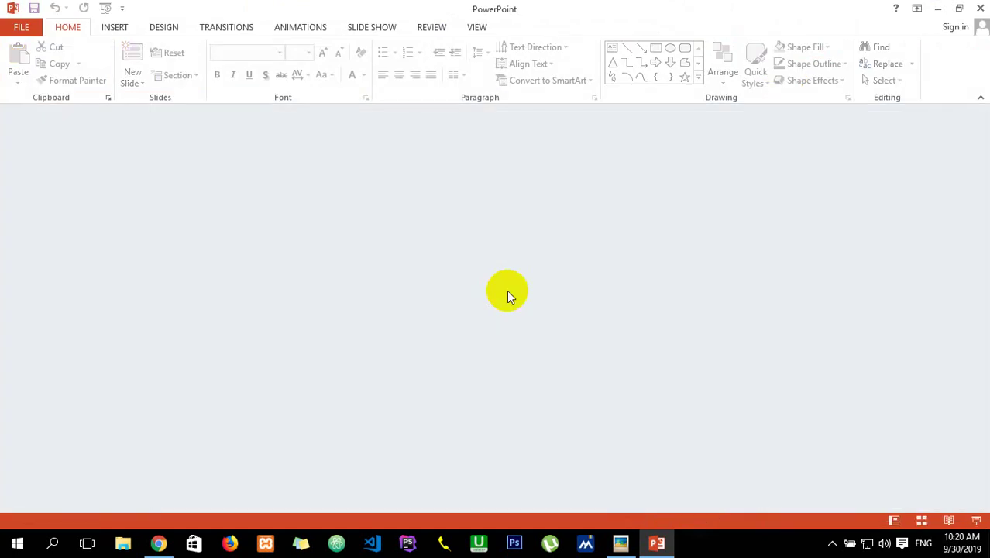
key(ctrl+n)
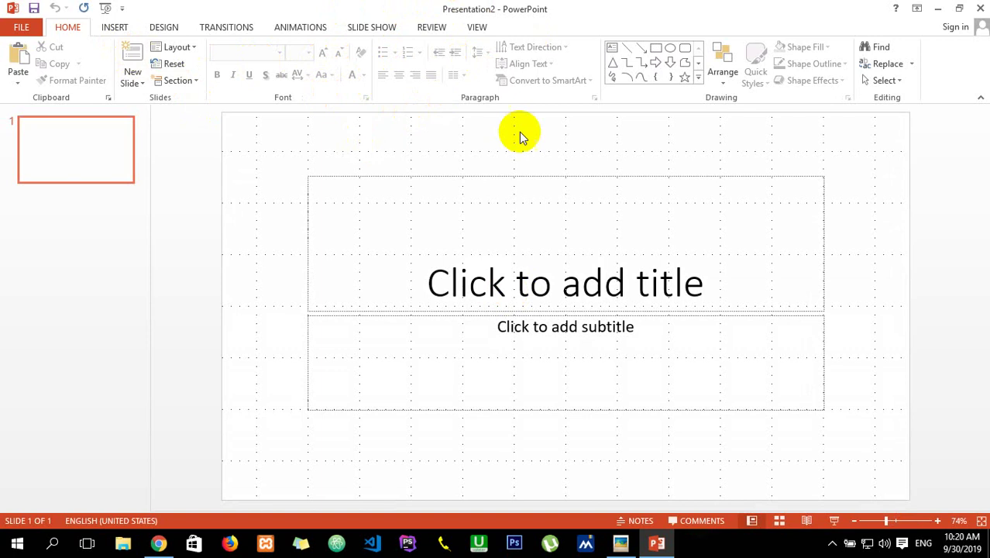
click(114, 32)
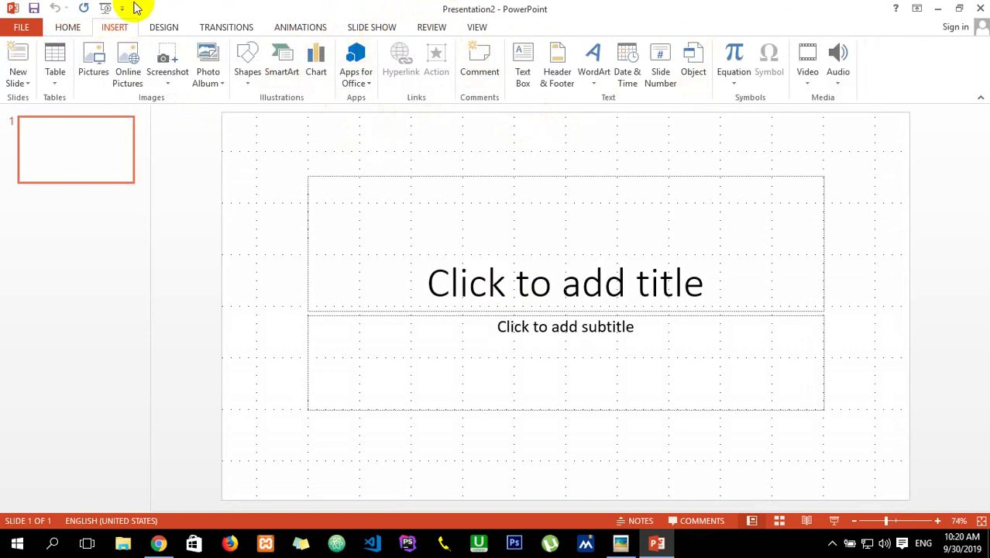
click(71, 28)
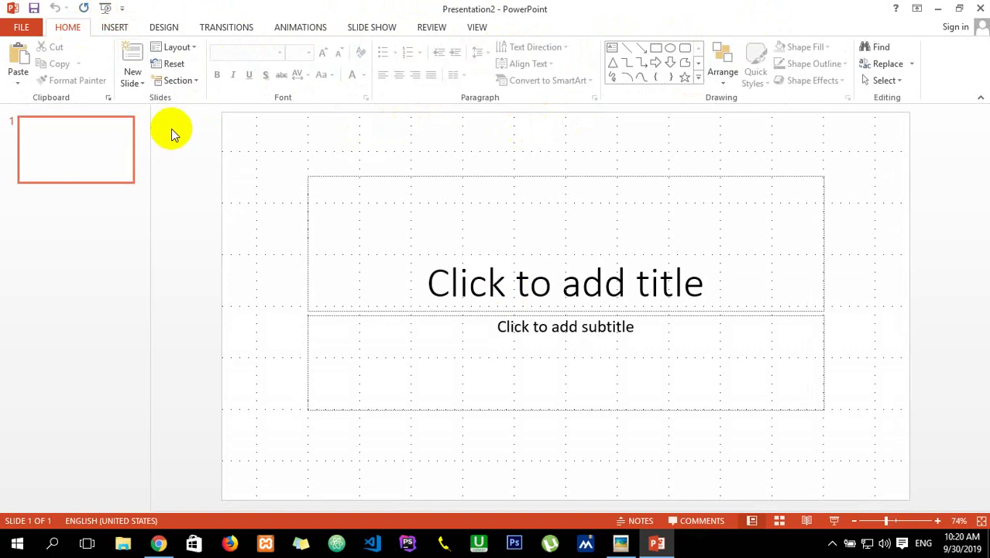
click(83, 140)
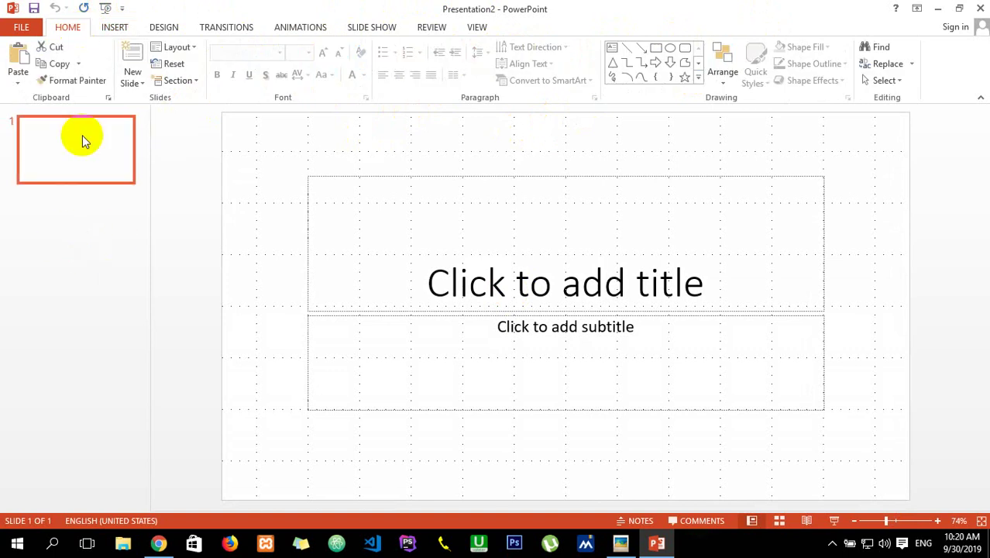
Step: Add a Blank layout slide 2 after the title slide, deleting the extra duplicate
click(139, 85)
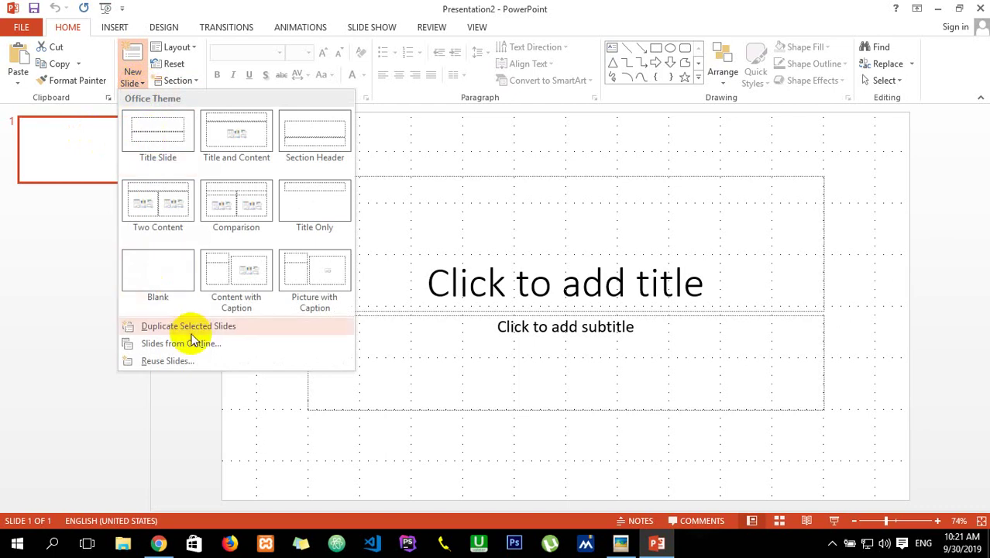
click(168, 269)
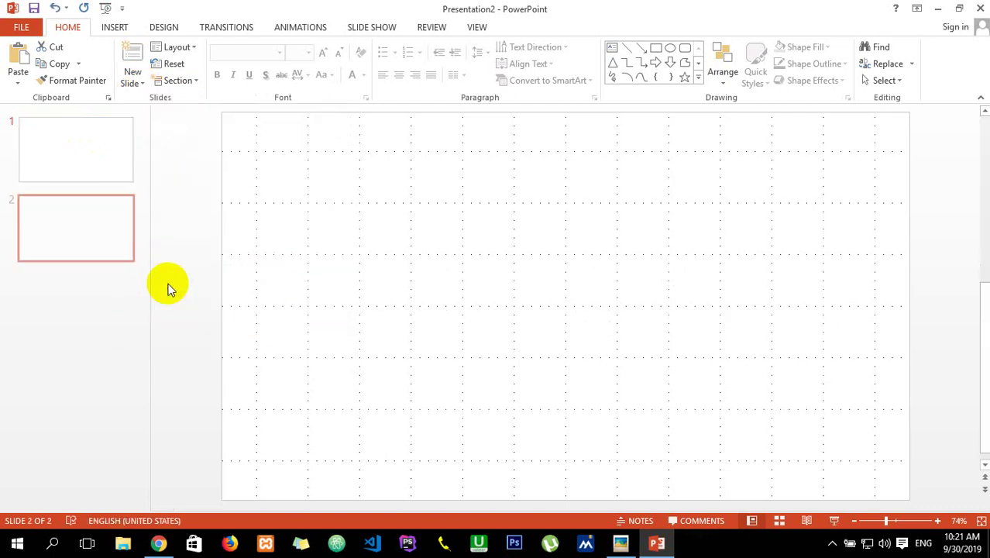
click(129, 83)
click(172, 271)
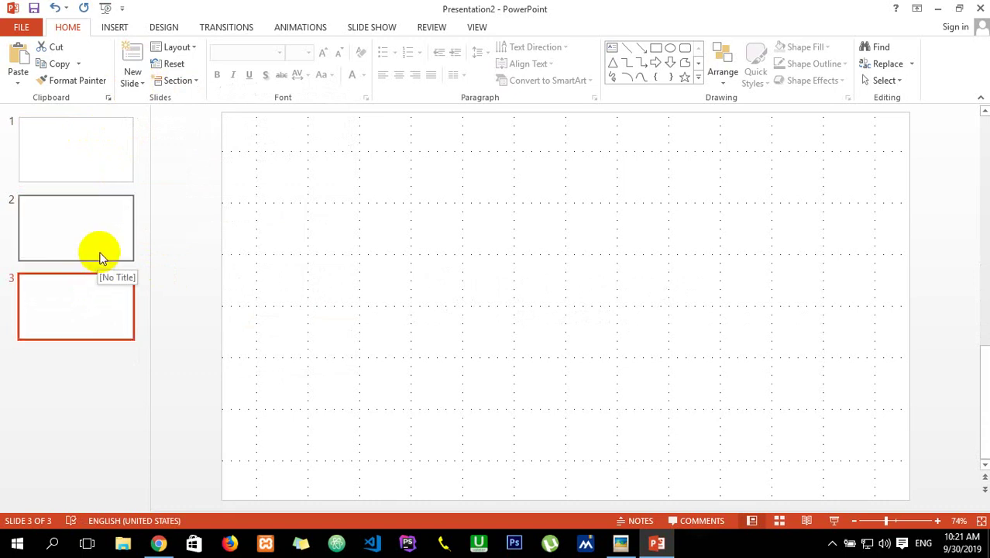
key(Delete)
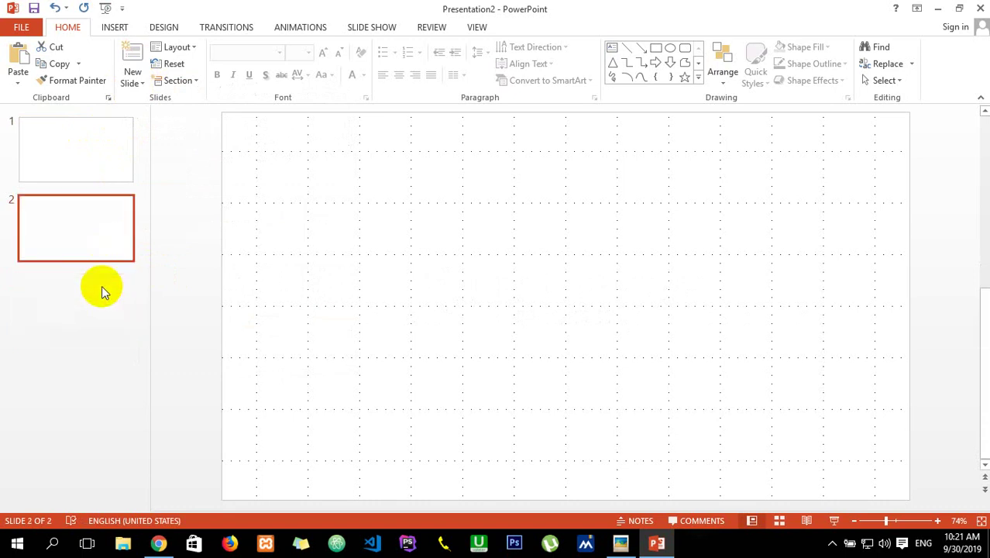
Step: Add a Title and Content slide as slide 3 after slide 2
click(94, 256)
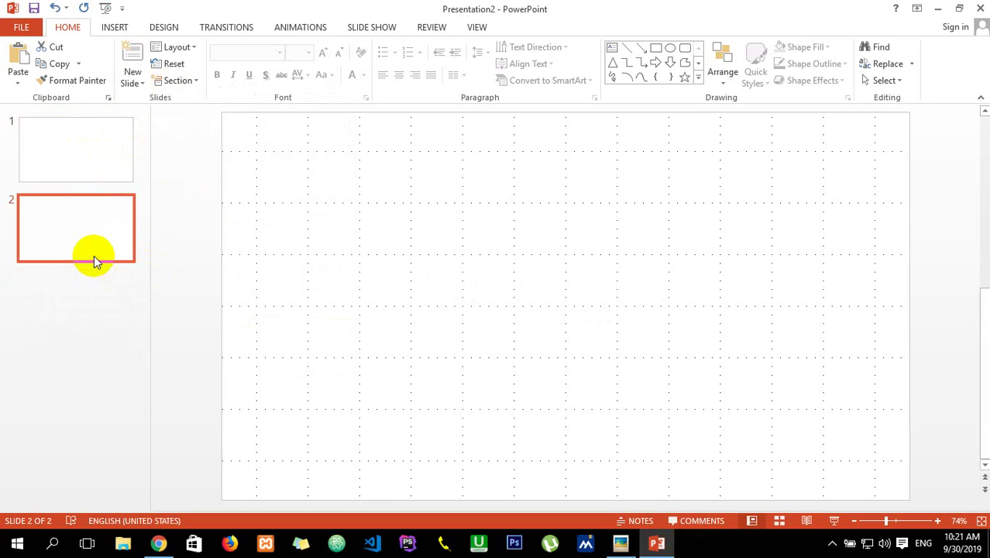
click(142, 83)
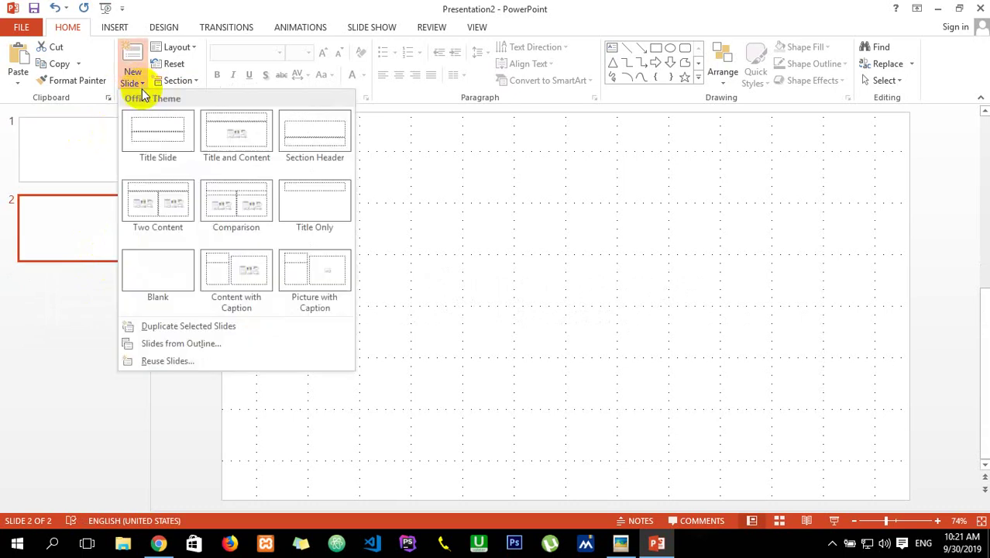
click(225, 131)
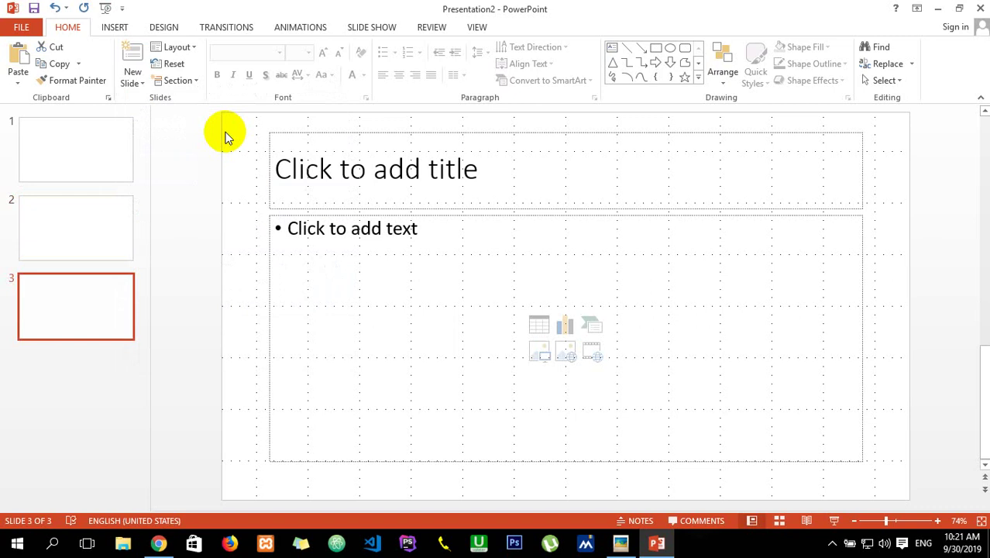
Step: Title slide 3 'computer' and centre the title
click(474, 191)
text(comp)
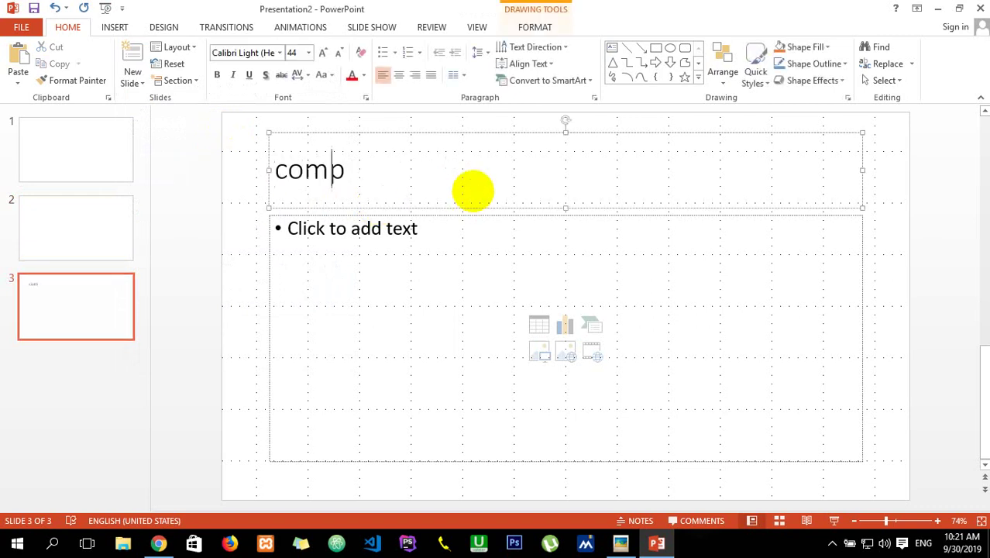
text(uter)
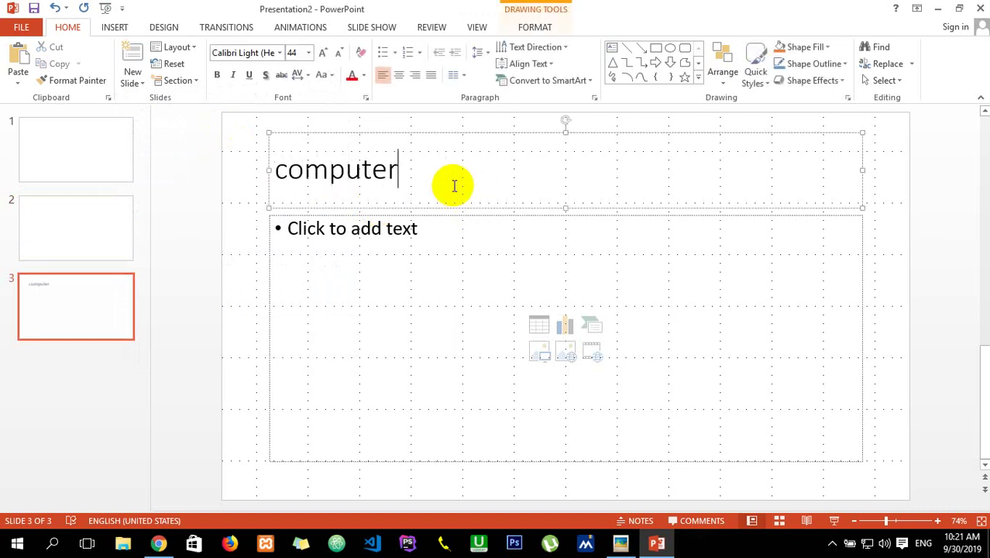
key(ctrl+e)
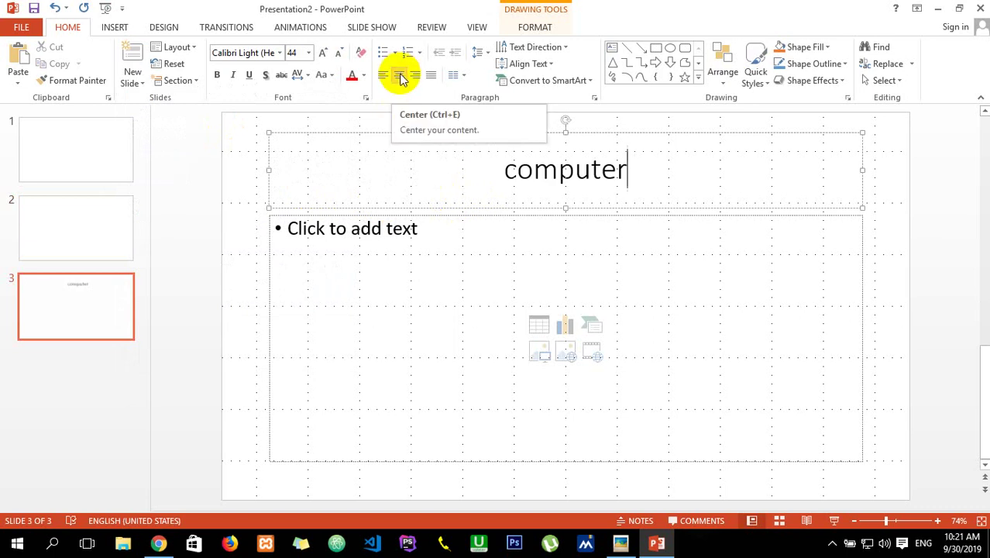
Step: Type test text into slide 3's bullet placeholder, then erase it, leaving it empty
click(443, 223)
text(Klsdfhs;ldfjlsa)
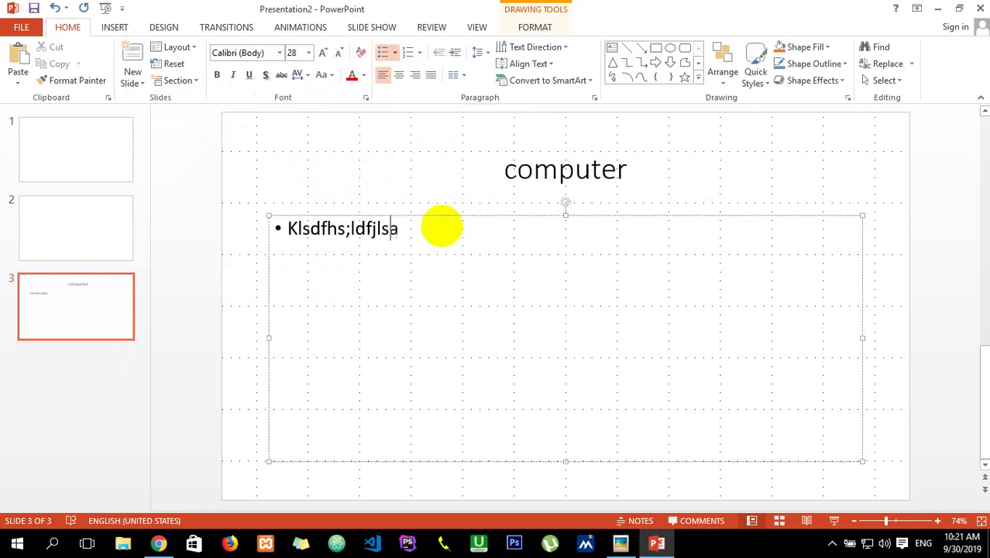
text(dfjda)
click(160, 318)
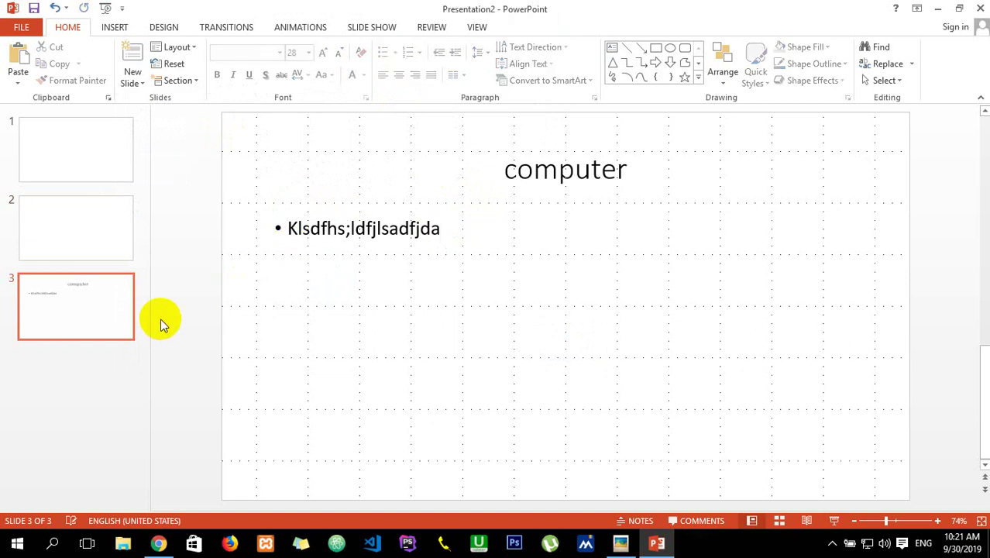
click(326, 323)
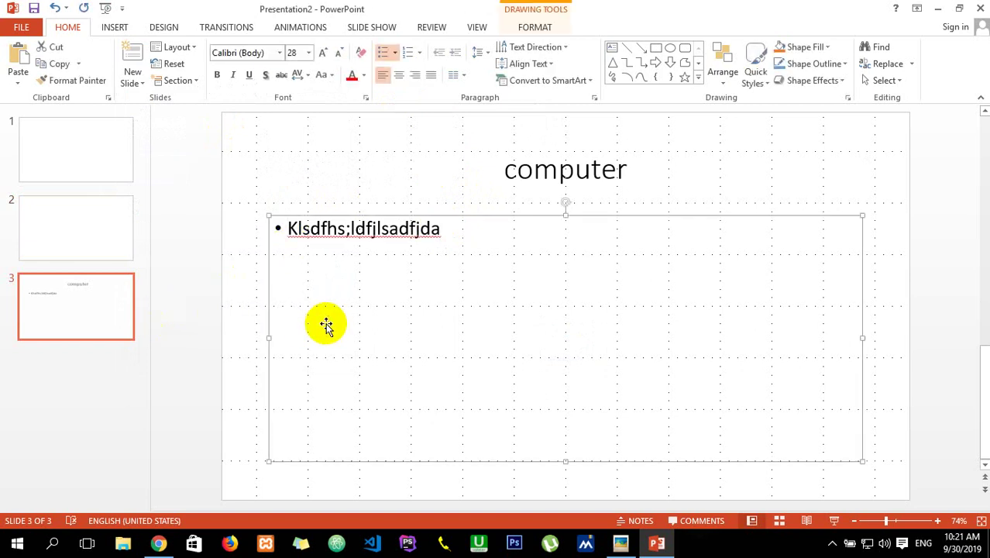
click(326, 324)
key(BackSpace)
key(BackSpace)
key(BackSpace)
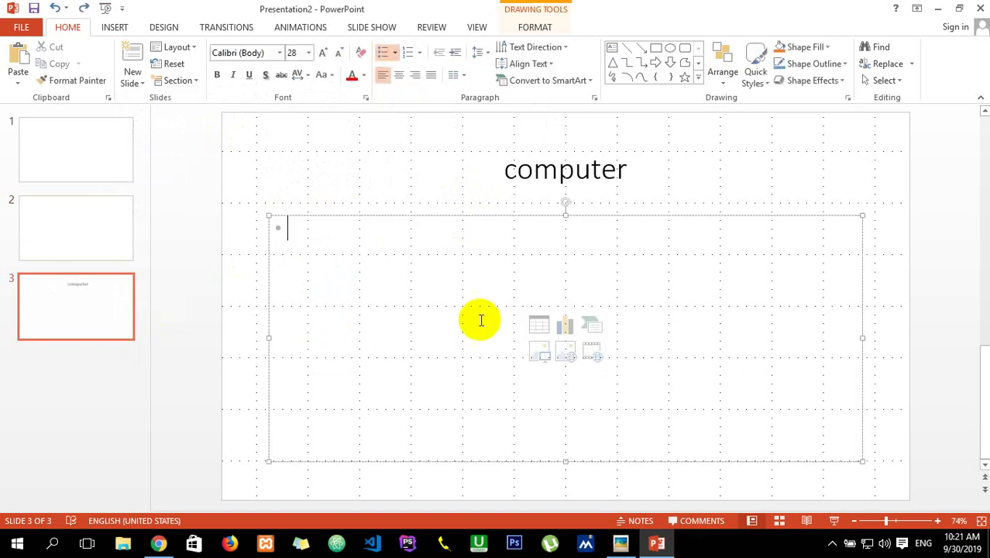
Step: Insert the picture a.jpg into slide 3's content placeholder
click(541, 351)
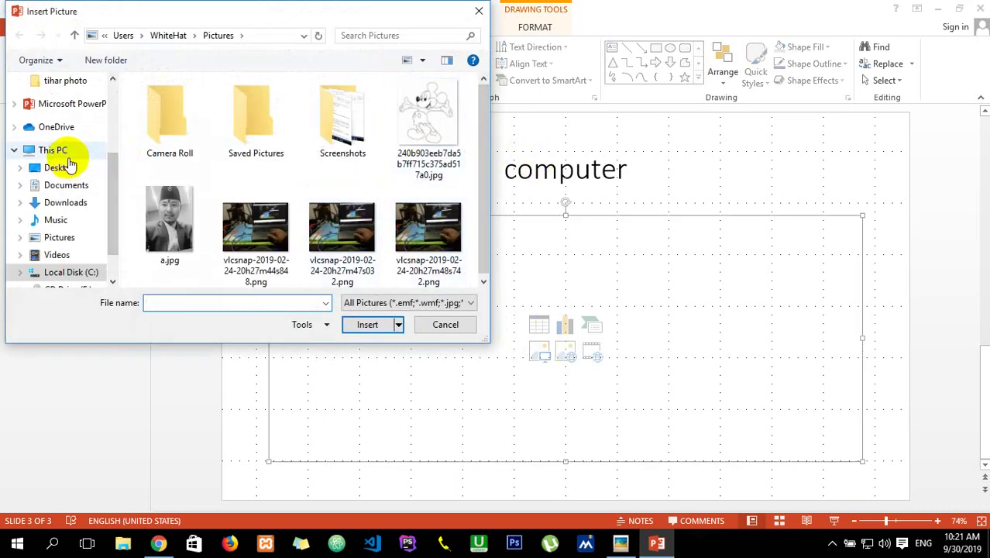
click(170, 225)
click(367, 324)
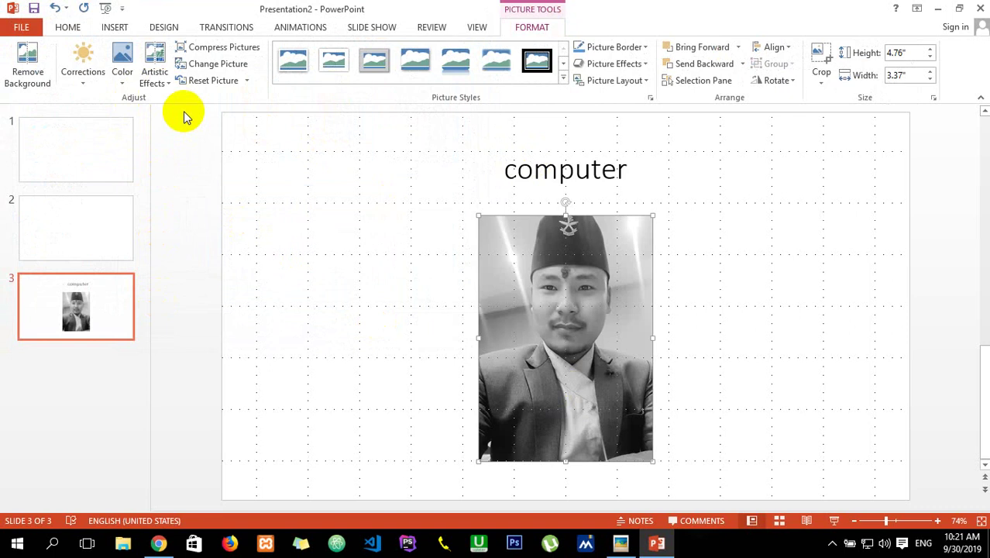
click(69, 25)
click(143, 83)
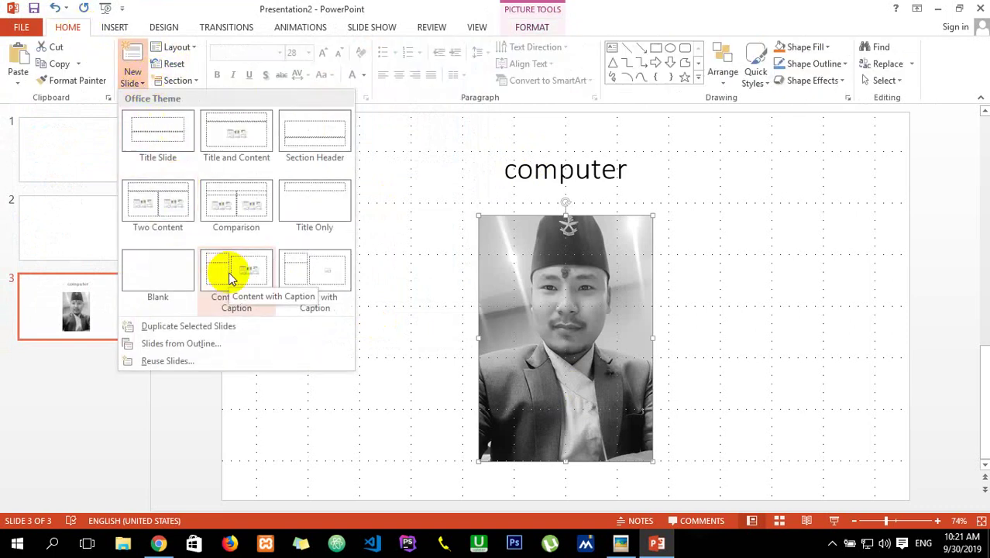
Step: Add a Comparison layout slide 4 titled 'computer'
click(228, 205)
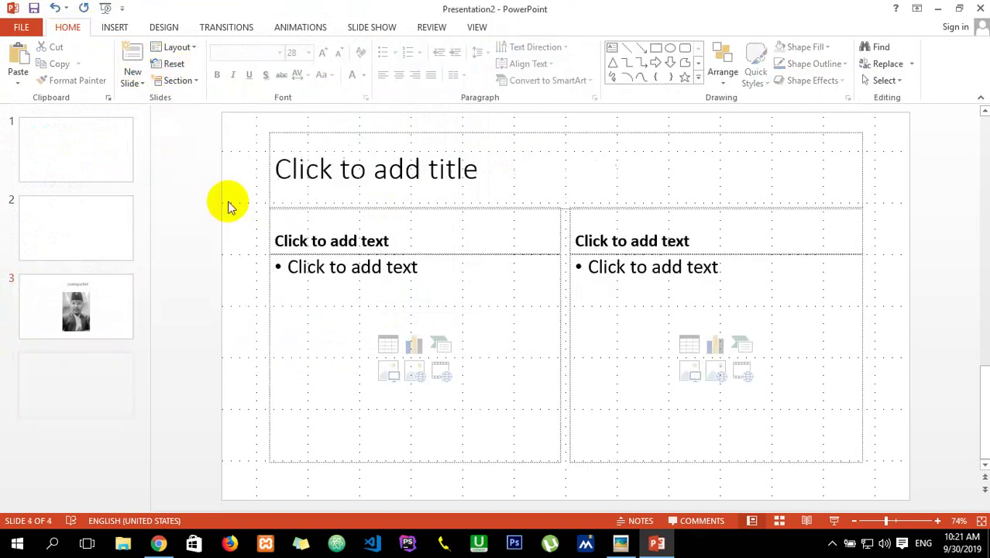
click(375, 182)
text(computer)
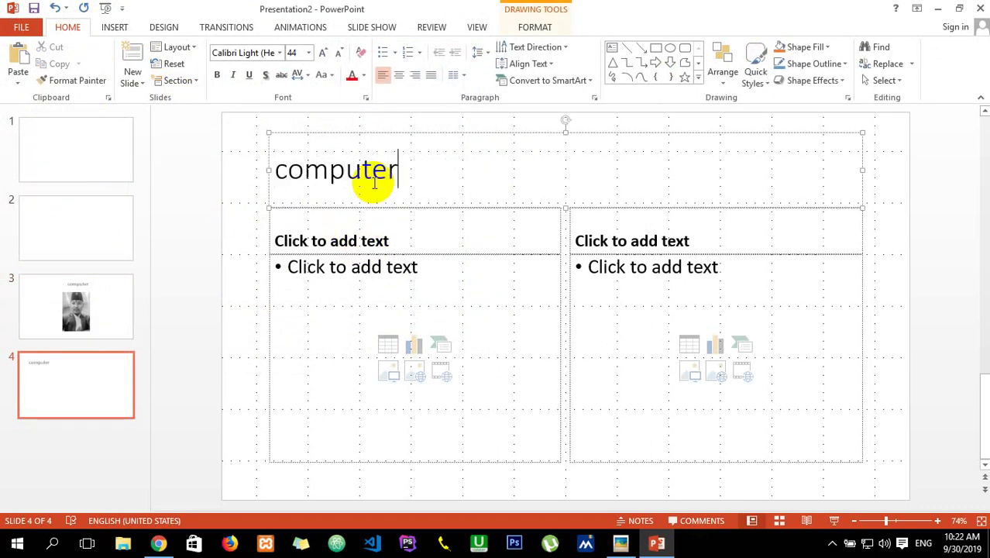
Step: Give slide 4's column headings the text 'analog' and 'digital'
click(388, 240)
text(an)
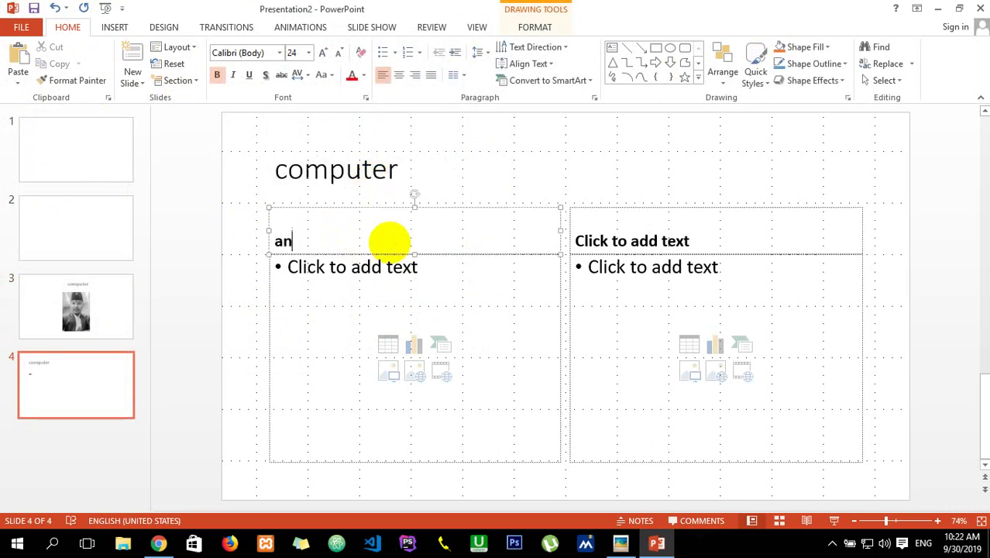
text(alog)
click(618, 232)
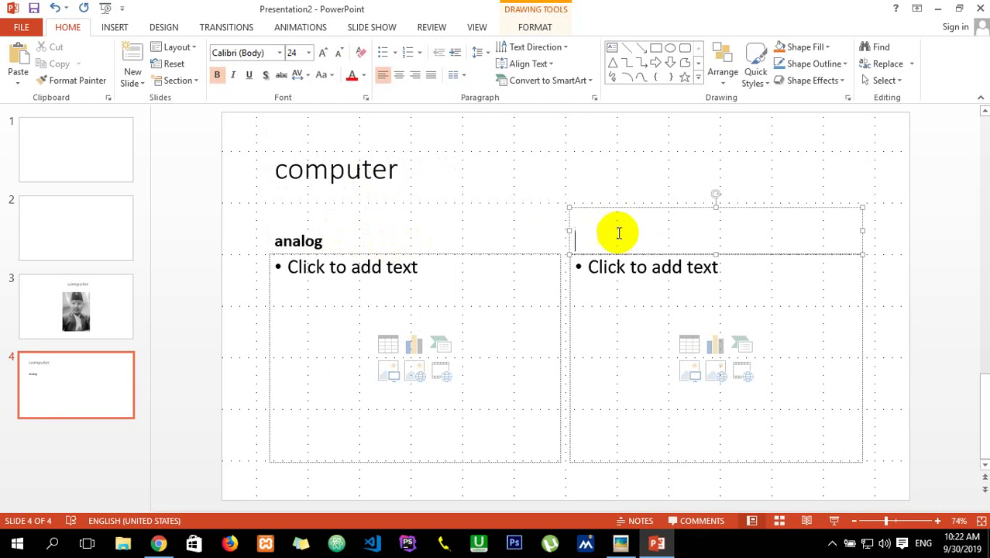
text(digita)
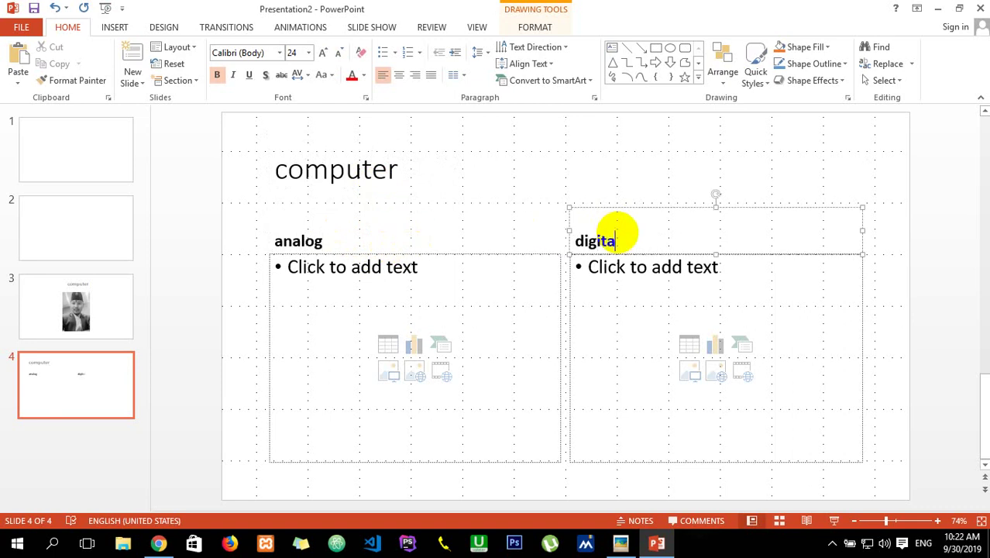
text(l)
Step: Centre the 'computer' title on slide 4 and return to slide 1
click(421, 273)
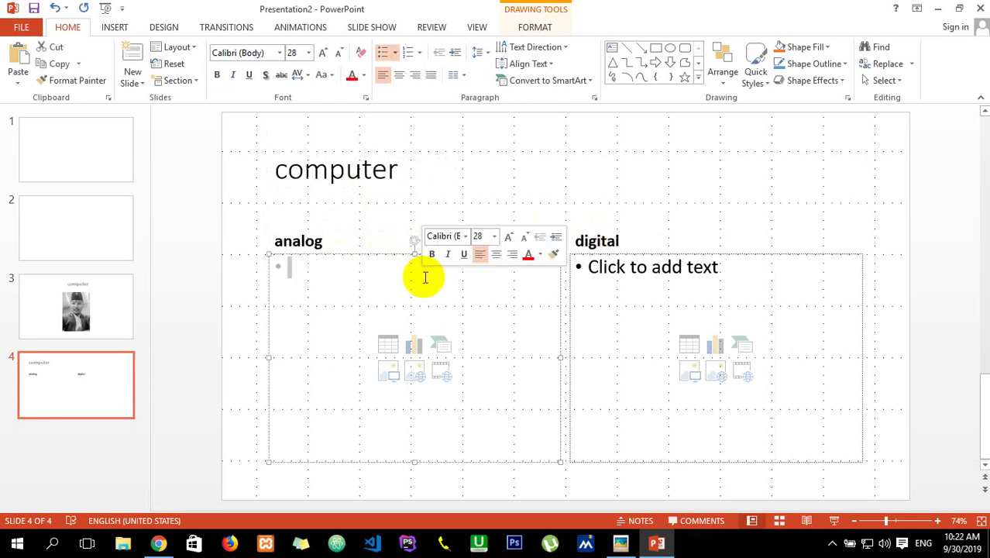
click(417, 170)
key(ctrl+e)
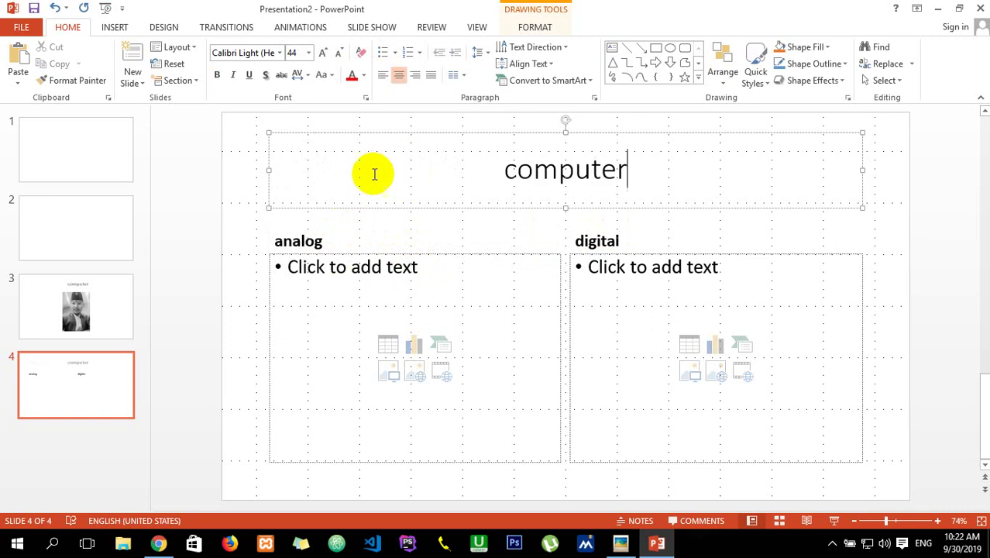
click(110, 144)
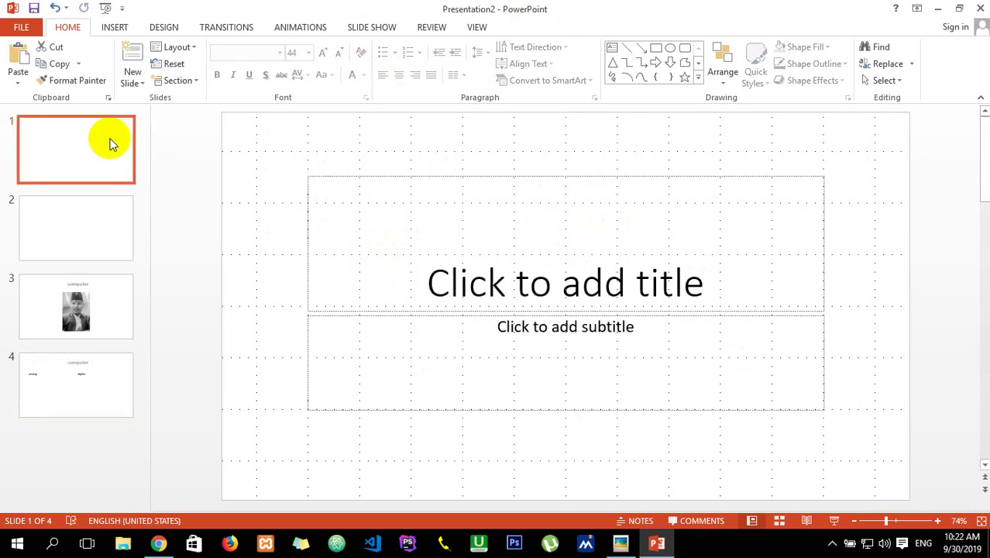
Step: Draw a text box across the top of slide 2 containing 'computer'
click(82, 239)
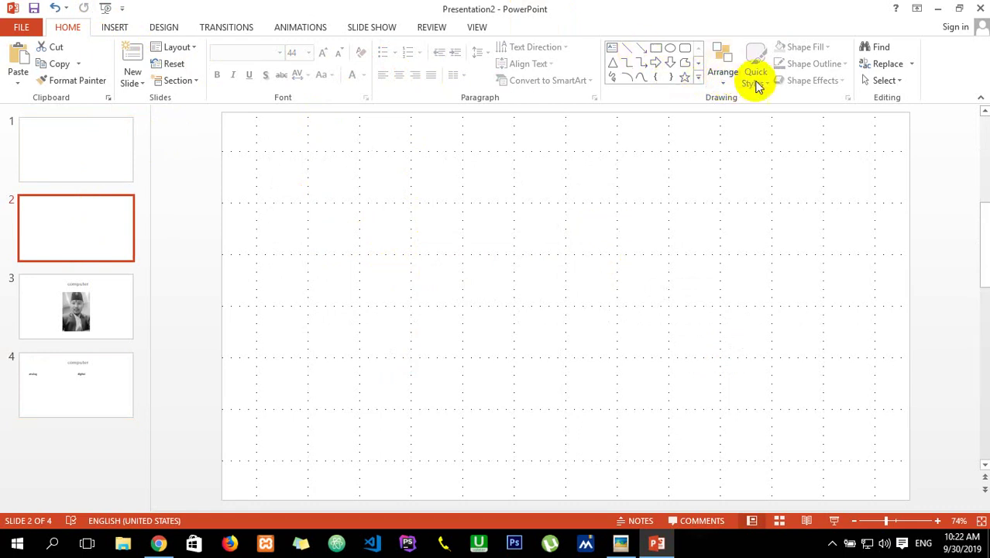
click(114, 26)
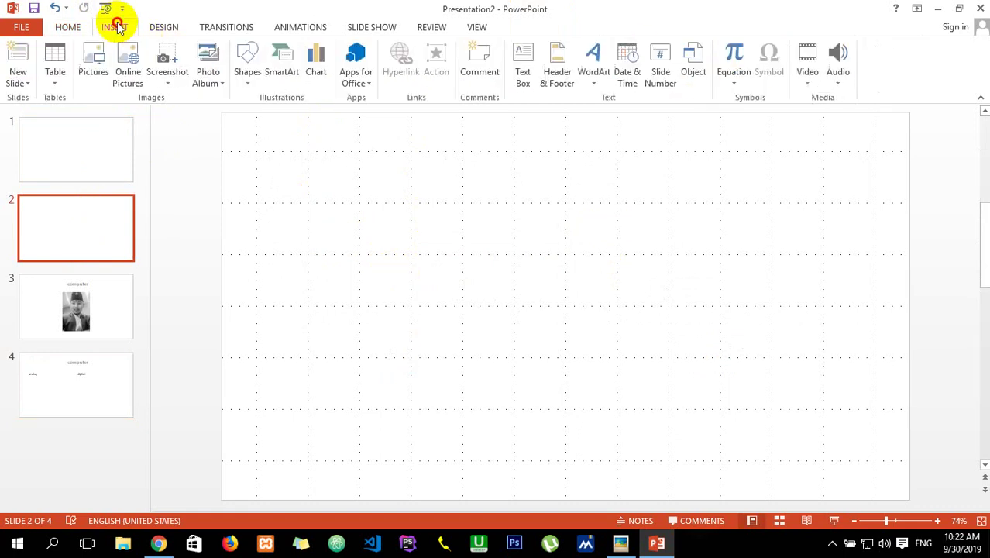
click(521, 85)
drag(366, 136, 735, 193)
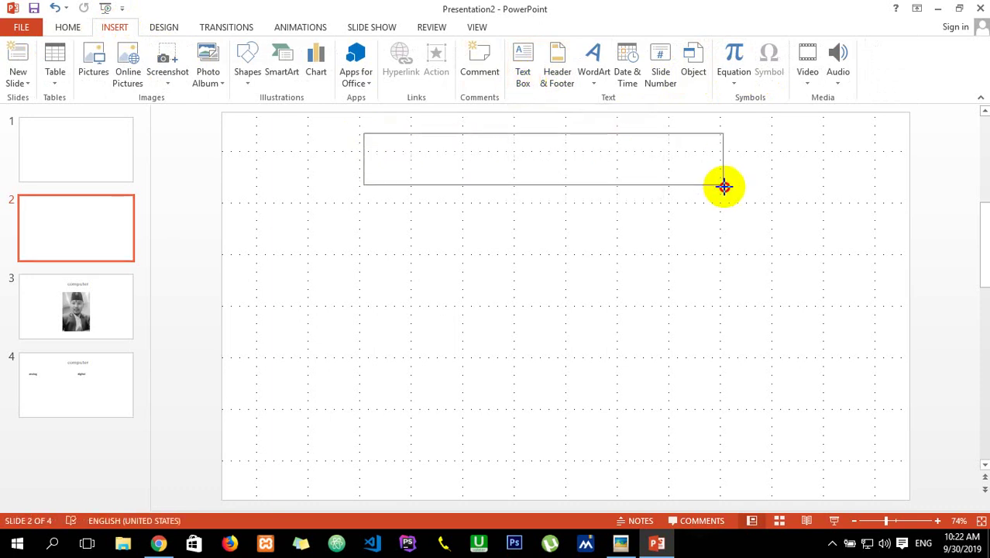
text(co)
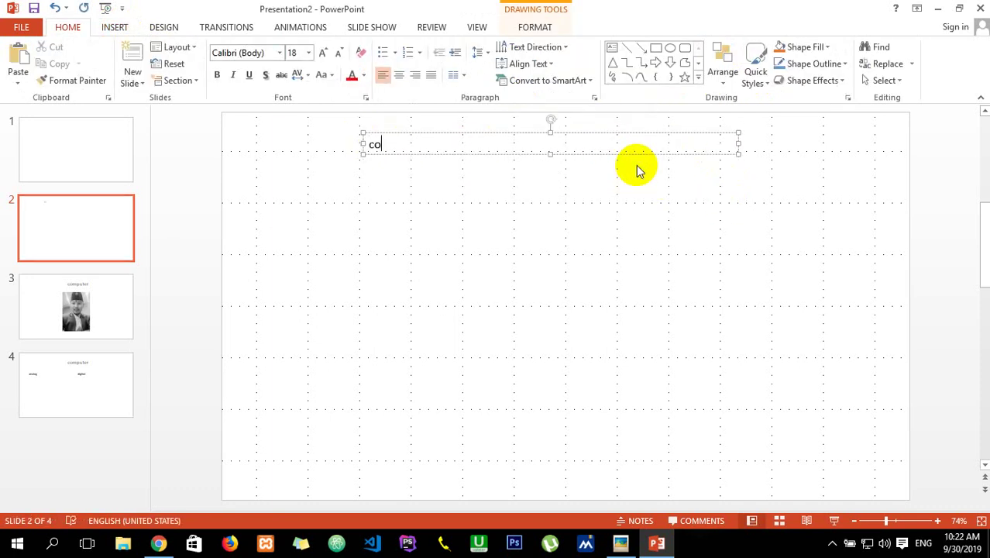
text(mputer)
Step: Enlarge the 'computer' text to 48 pt and centre it
key(ctrl+a)
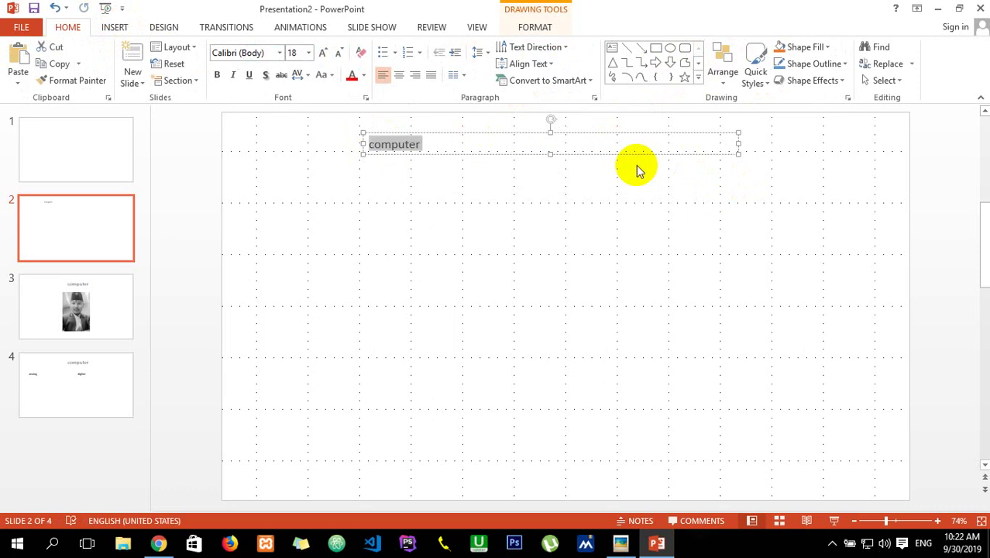
key(ctrl+shift+period)
key(ctrl+shift+period)
key(ctrl+shift+period)
key(ctrl+e)
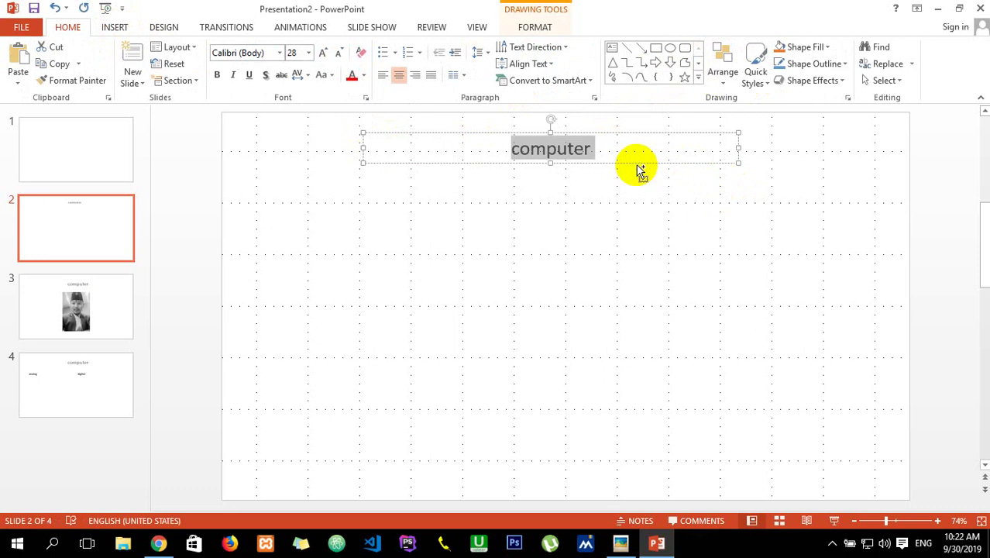
key(ctrl+shift+period)
key(ctrl+shift+period)
key(ctrl+shift+period)
key(ctrl+shift+period)
key(ctrl+shift+period)
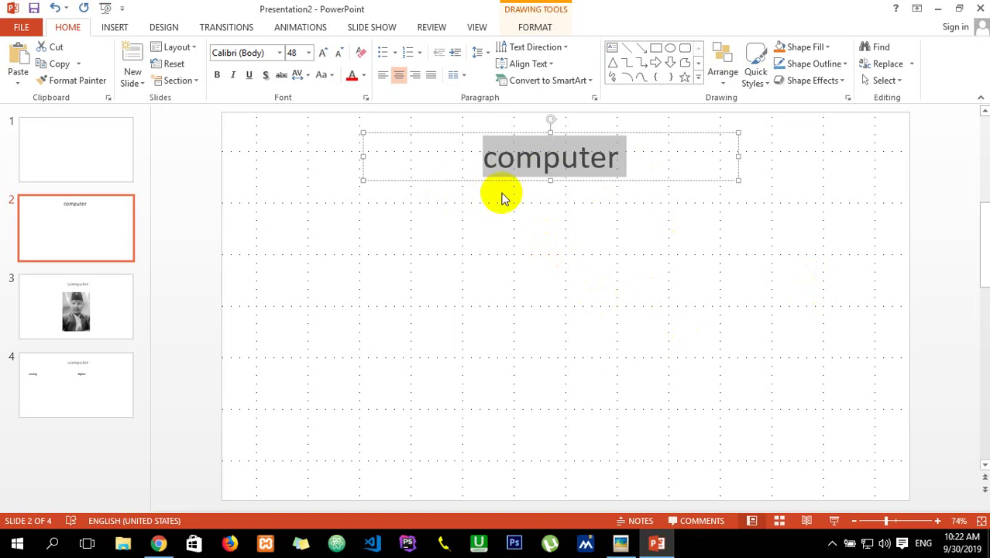
Step: Add two blank slides after slide 2 with Ctrl+M, bringing the deck to seven slides
click(135, 82)
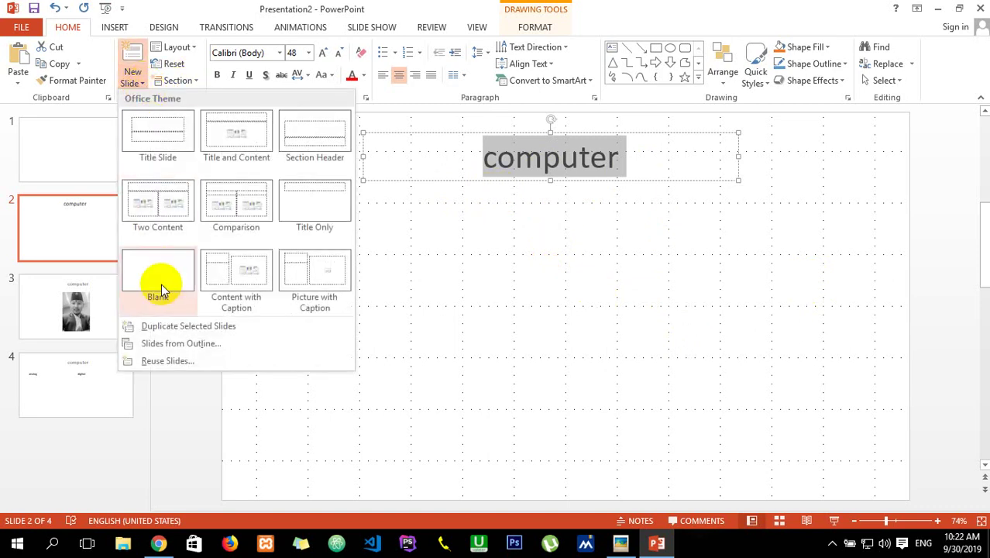
click(707, 301)
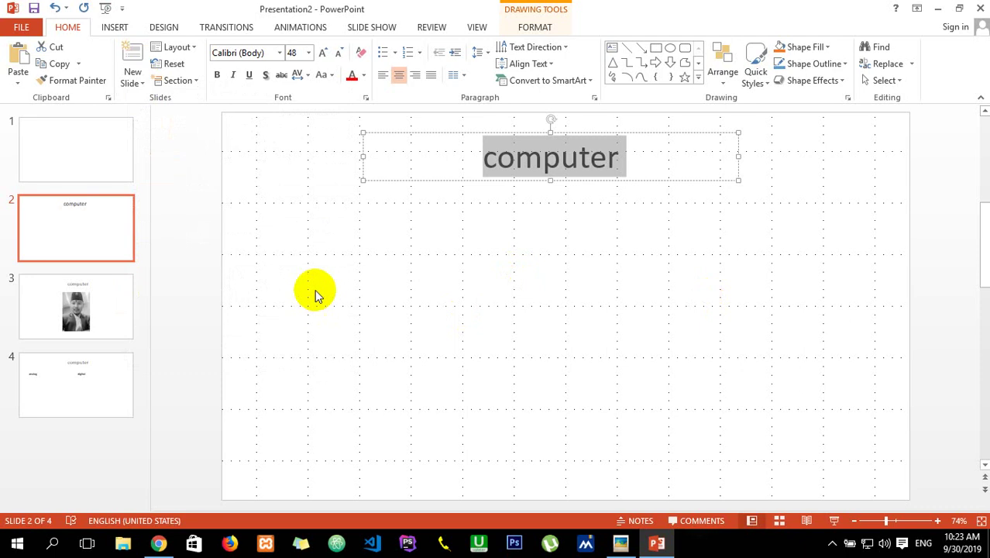
key(ctrl+m)
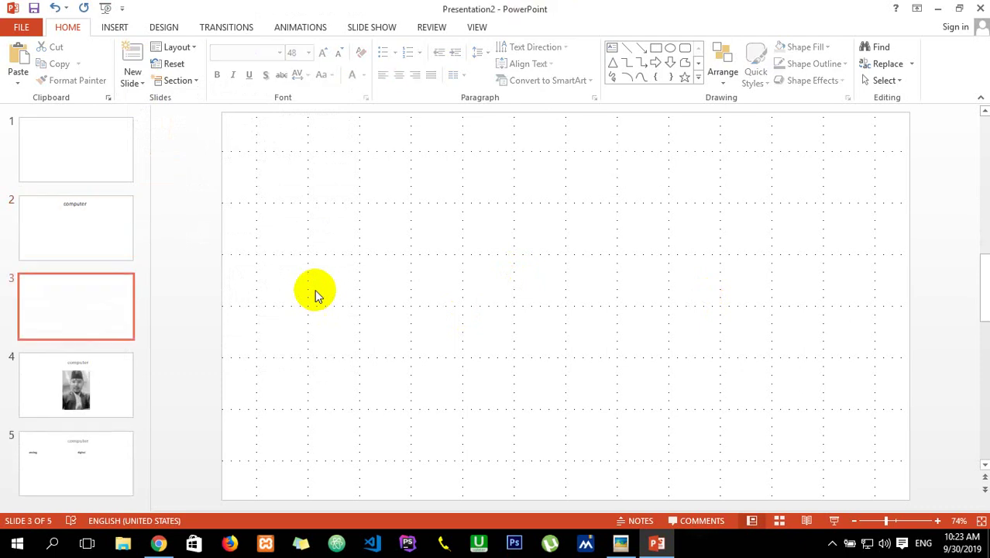
key(ctrl+m)
key(ctrl+m)
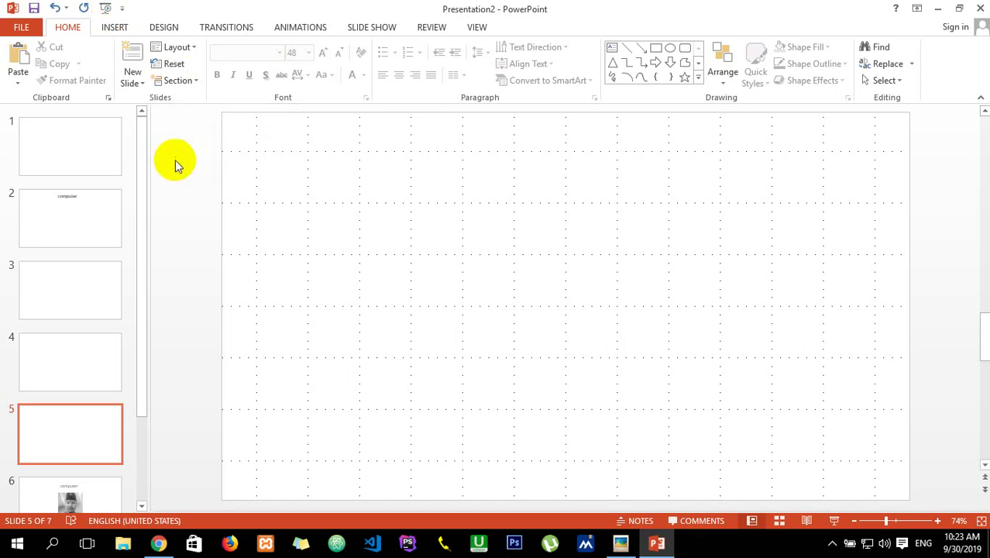
mouse_move(144, 154)
mouse_down()
mouse_move(167, 286)
mouse_move(170, 152)
mouse_up()
Step: Give slide 1 the placeholder title 'dsjflskdjf'
click(77, 153)
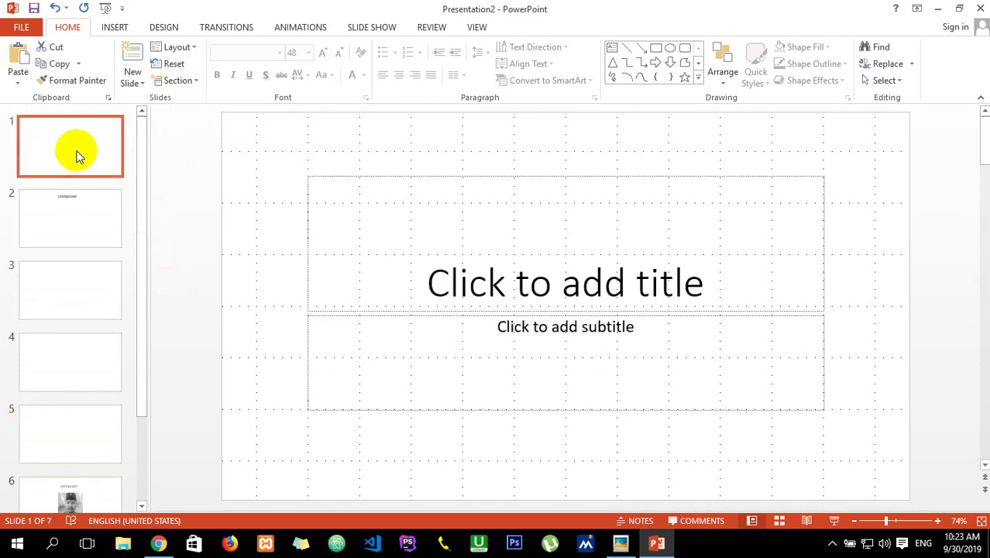
click(487, 271)
text(dsjflskdjf)
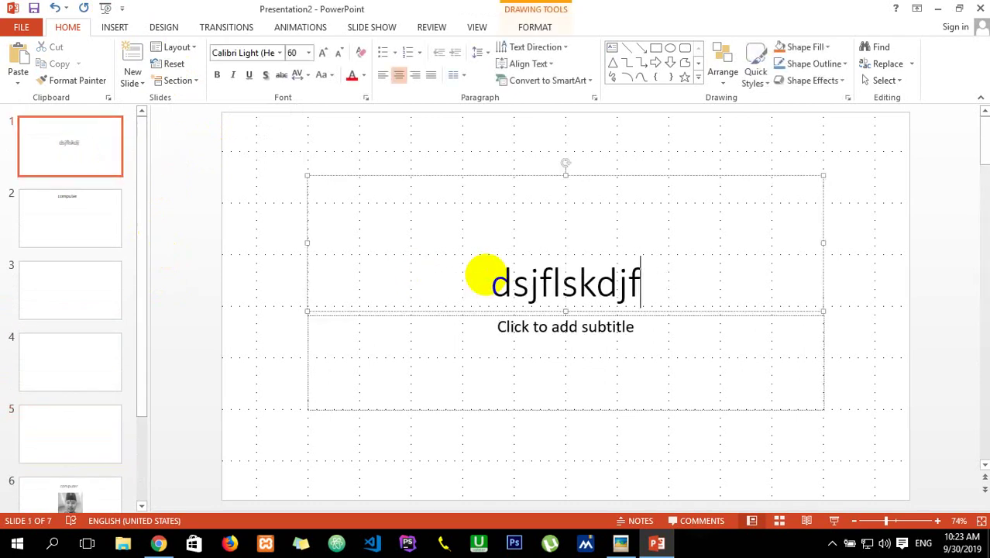
click(475, 154)
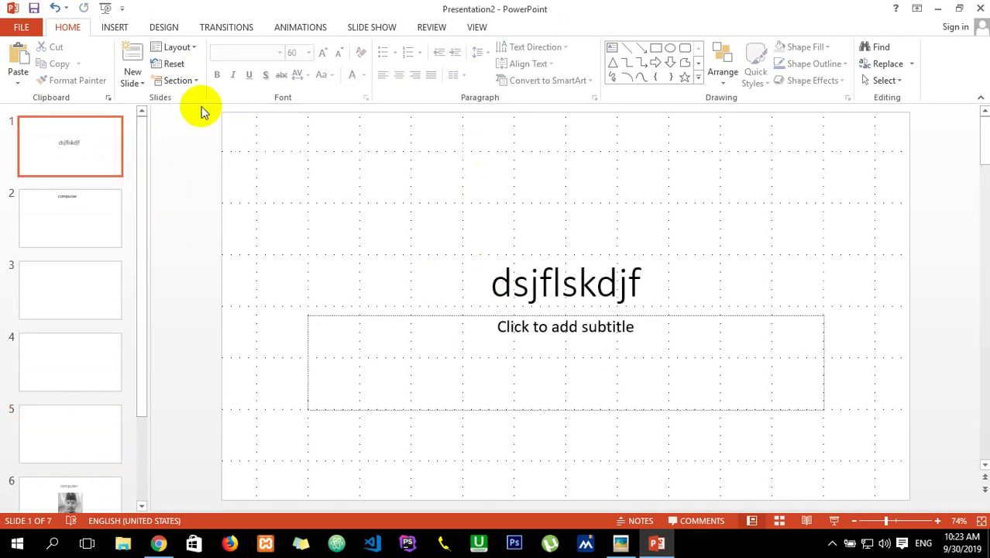
Step: Apply the green theme to slide 1 only from the Design themes gallery
click(161, 27)
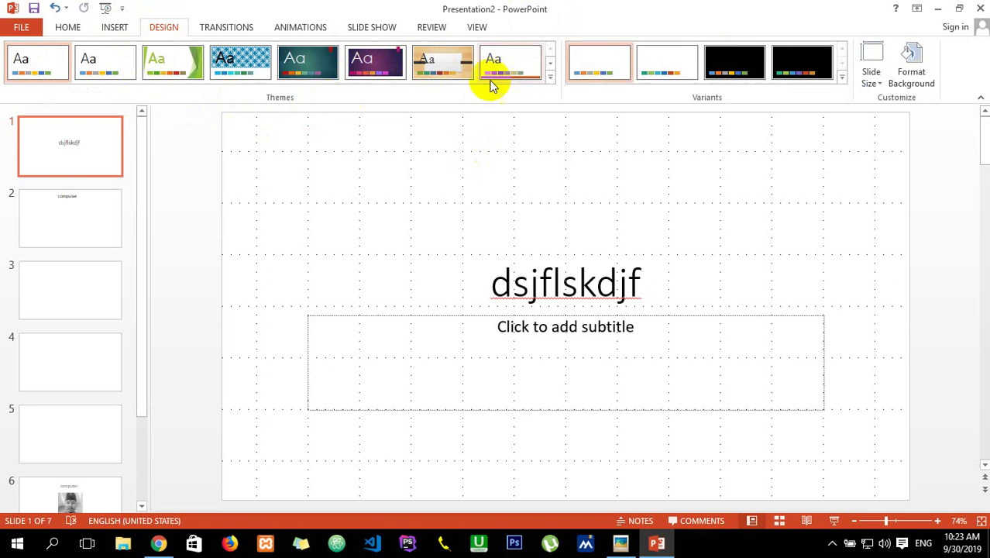
click(550, 75)
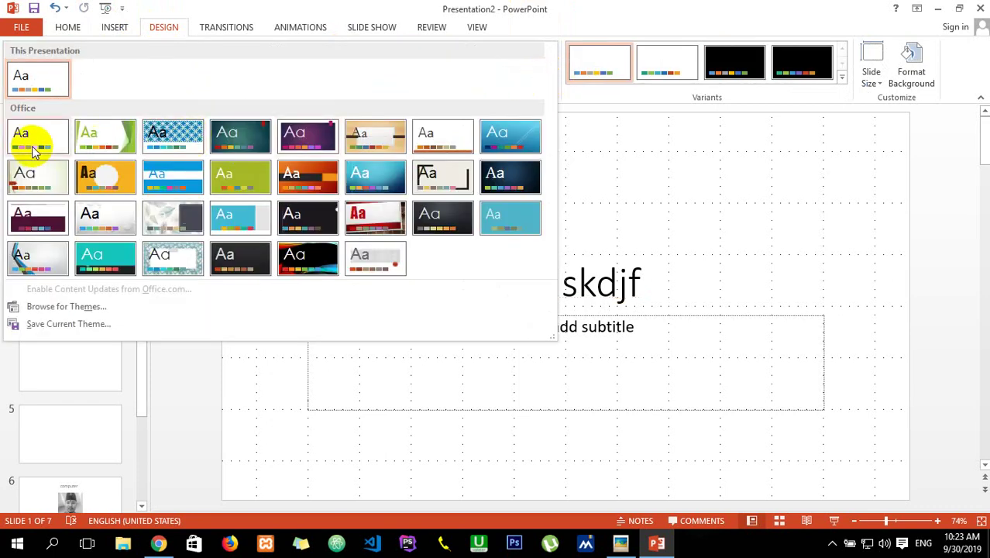
right_click(124, 140)
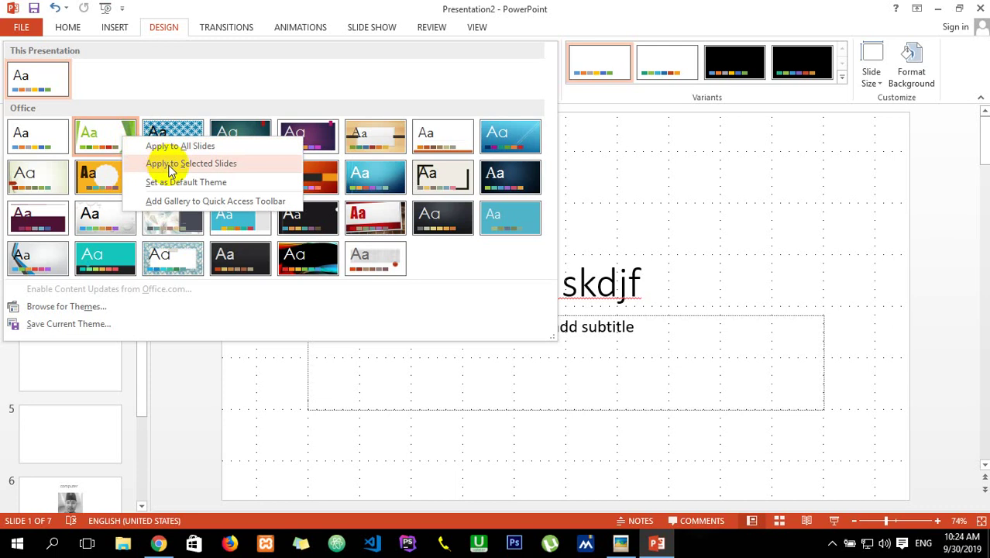
click(171, 164)
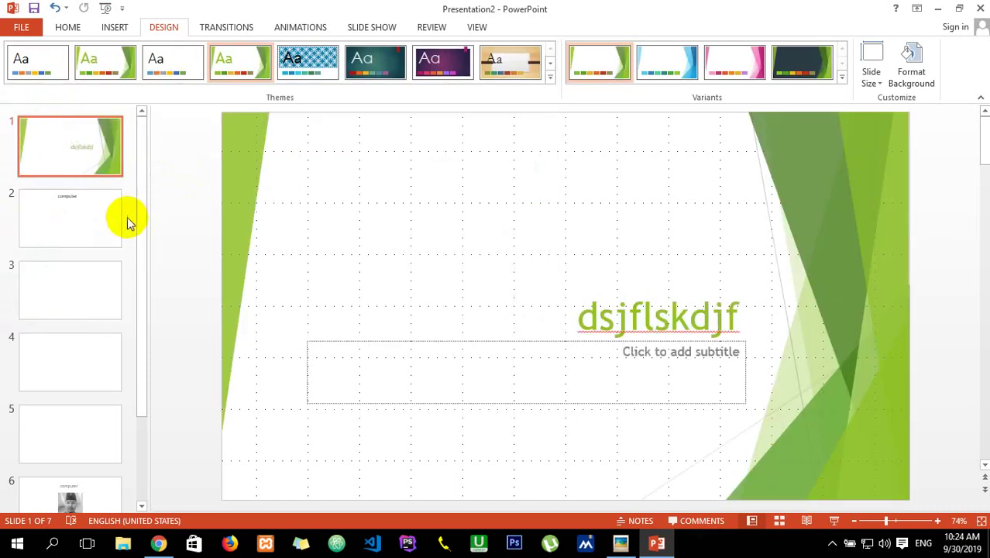
Step: Apply the teal Ion theme to slide 2, after trying the blue patterned theme
click(67, 224)
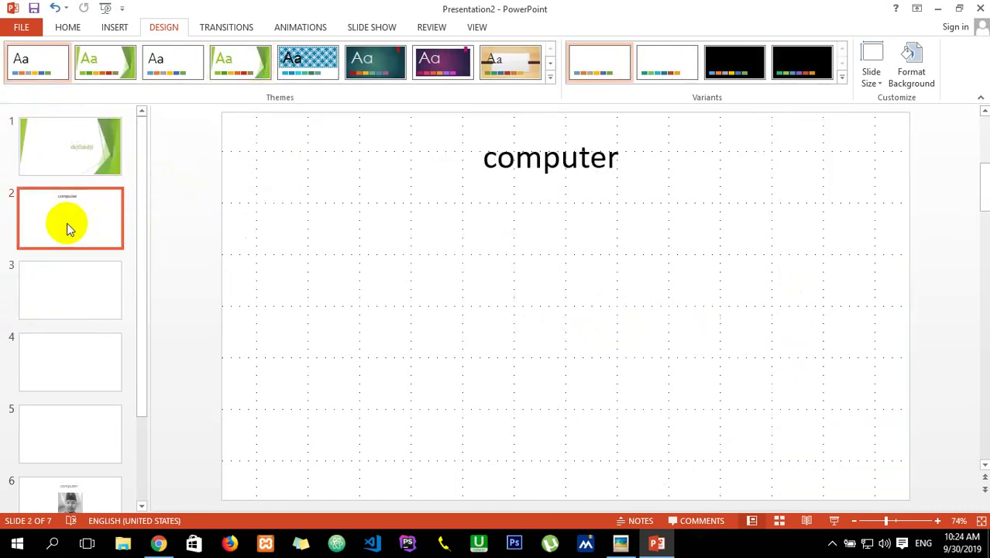
right_click(326, 58)
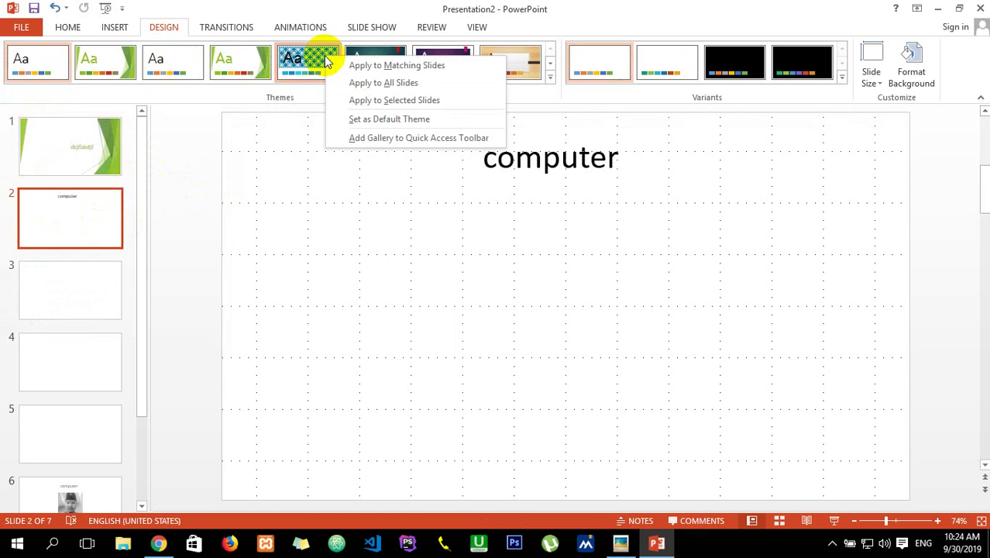
click(367, 101)
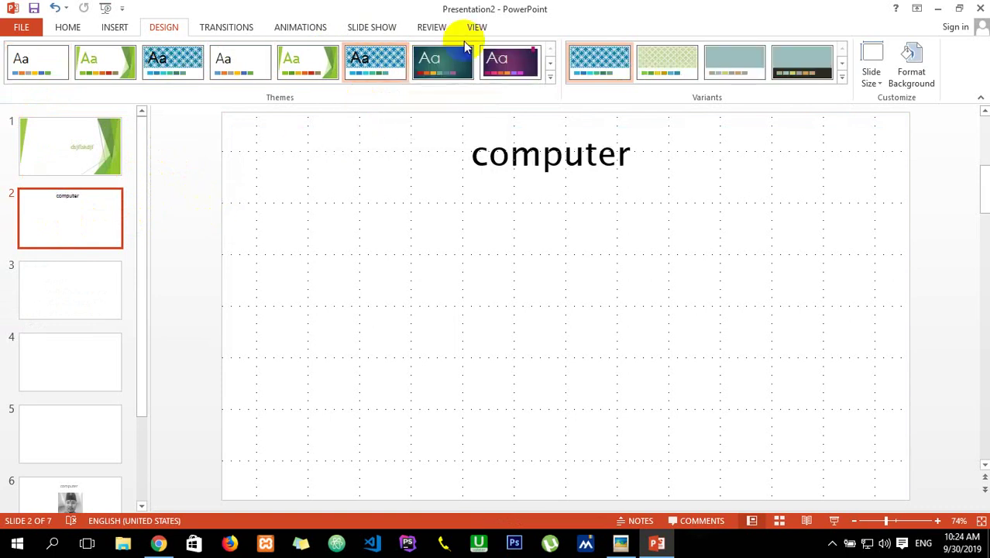
right_click(445, 71)
click(480, 114)
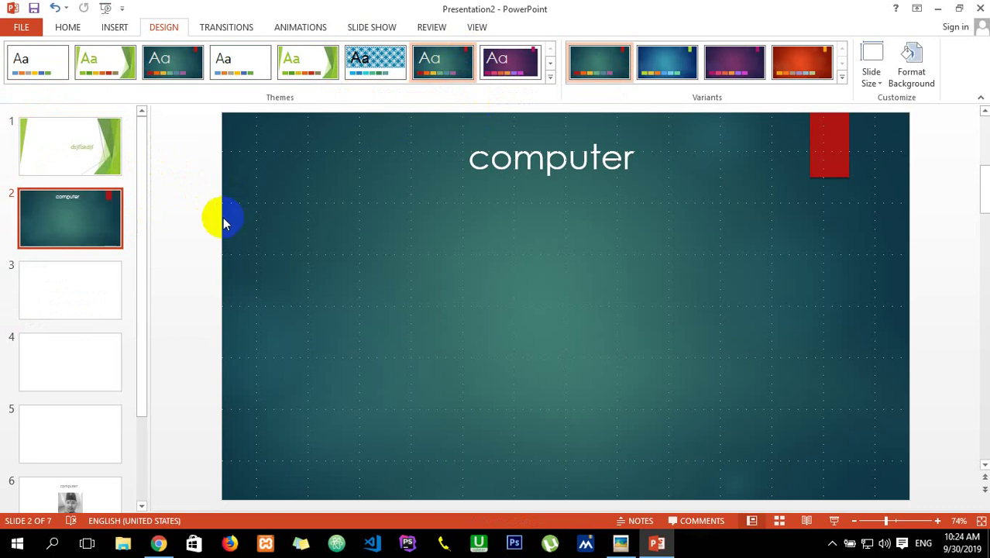
Step: Apply the orange wavy-edged theme to slide 3, after trying the purple theme
click(93, 288)
right_click(511, 62)
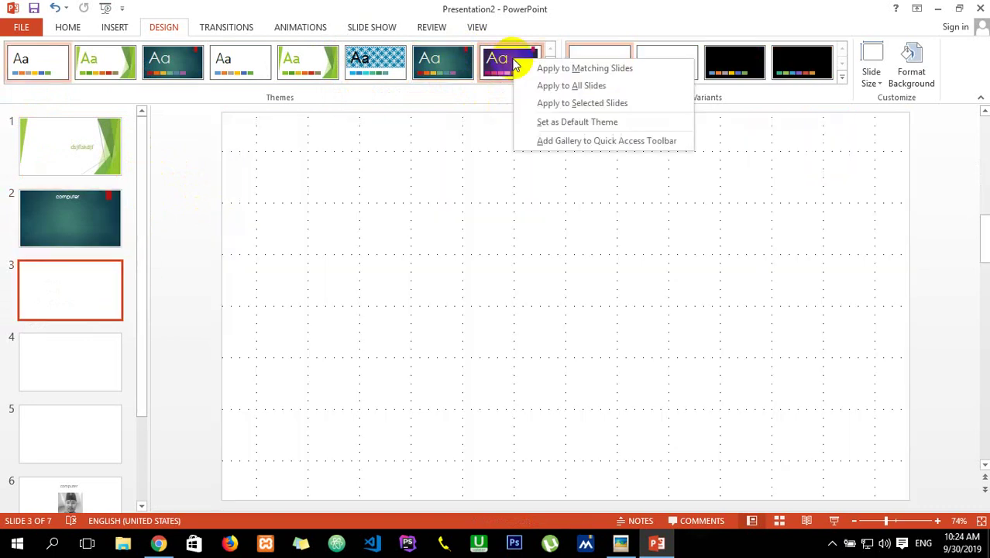
click(549, 103)
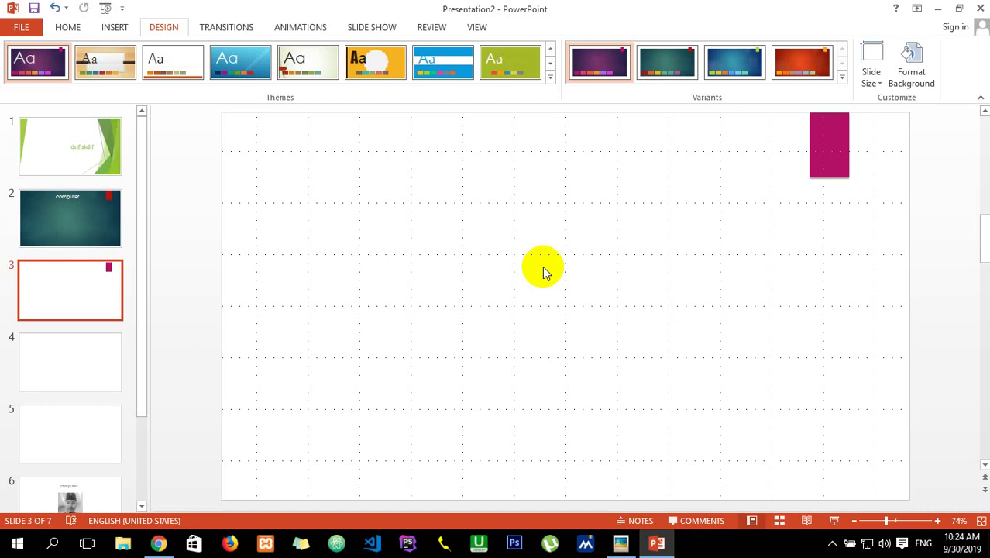
click(388, 82)
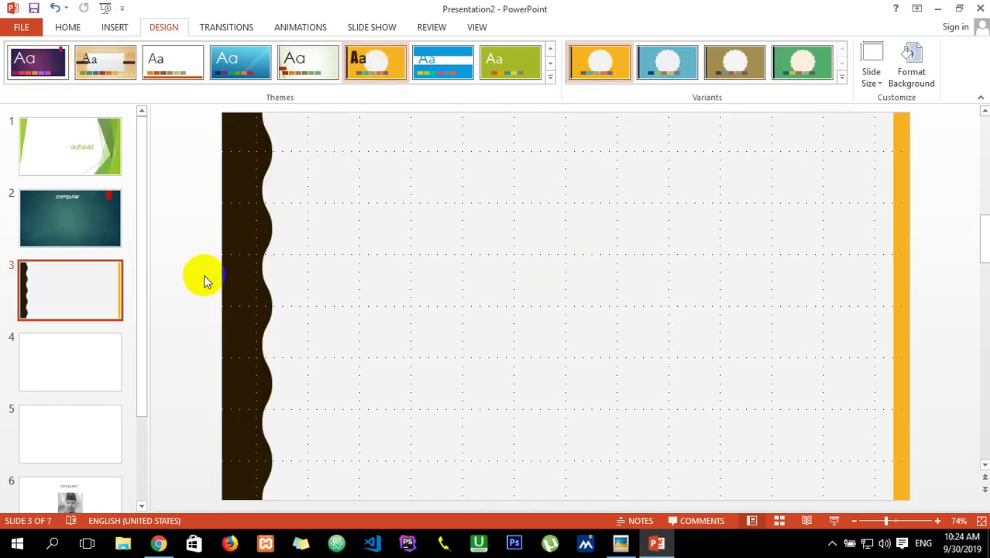
Step: Apply the orange theme to all slides
right_click(369, 71)
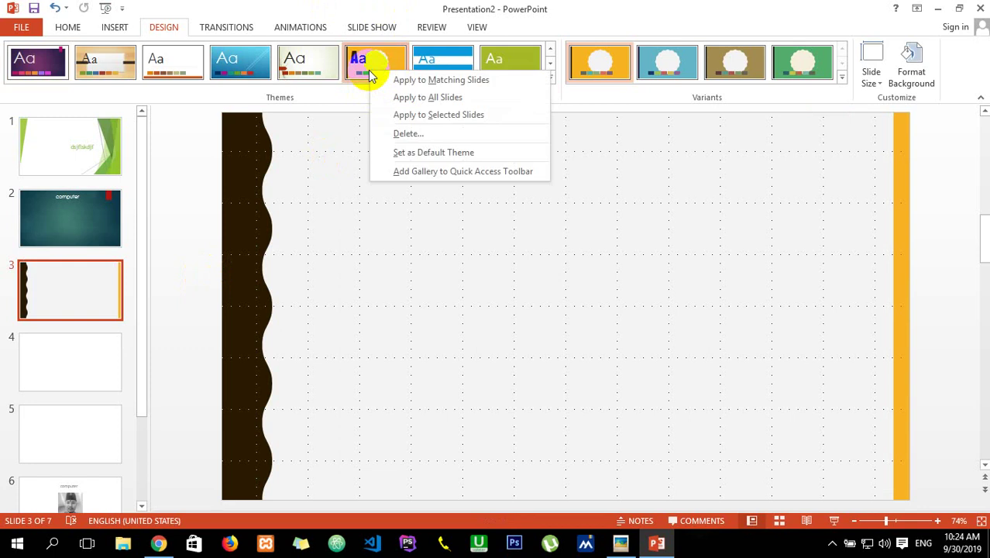
click(426, 98)
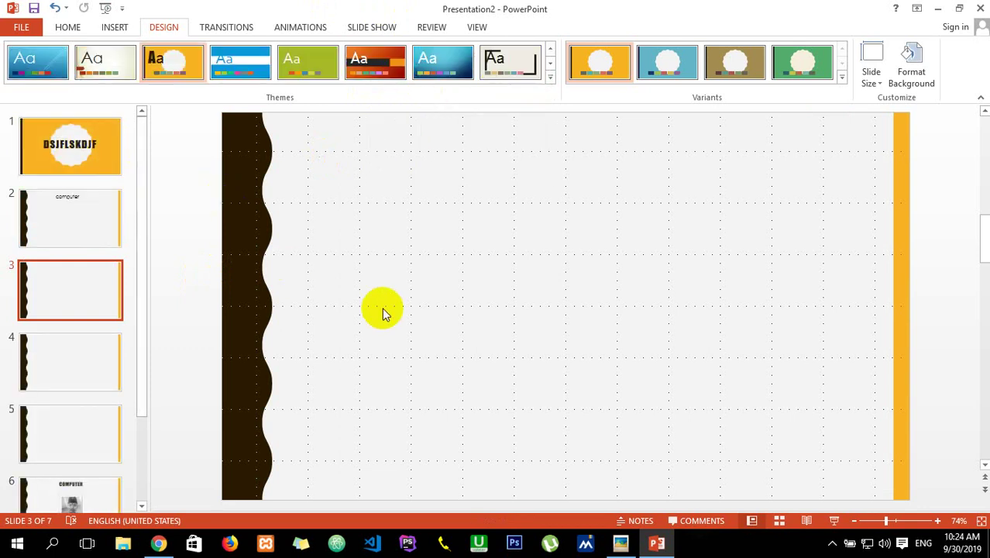
click(100, 152)
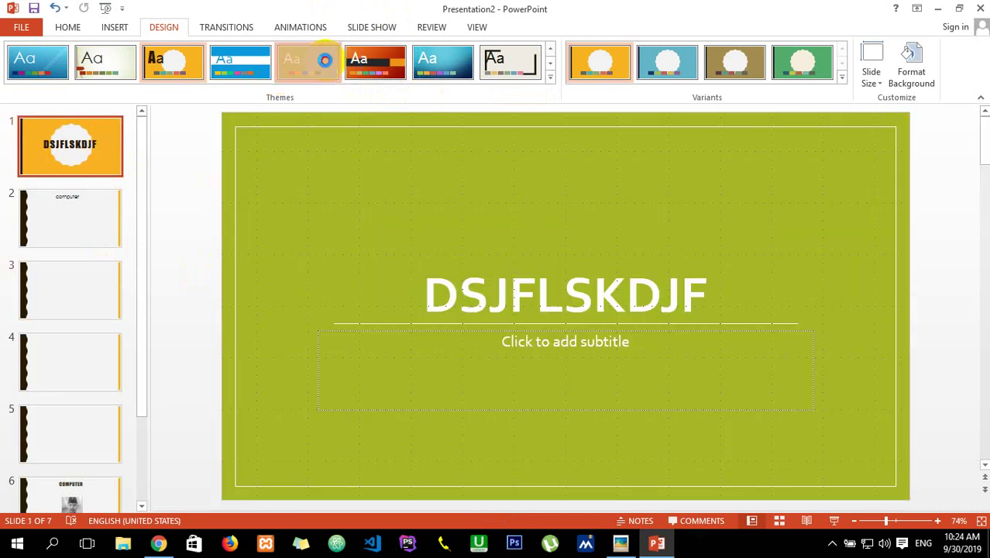
Step: Try the green theme, then apply the orange-red gradient theme to all slides
click(309, 68)
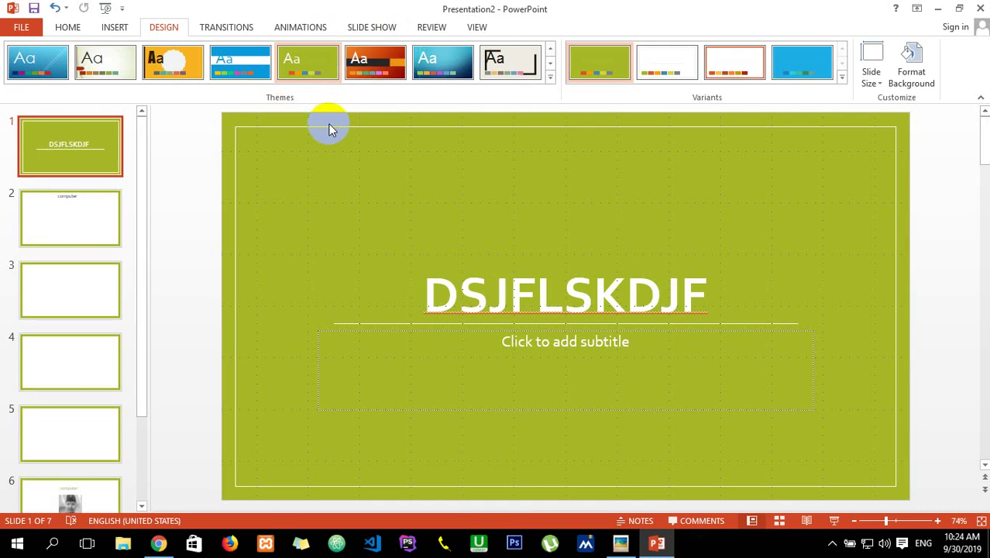
click(381, 79)
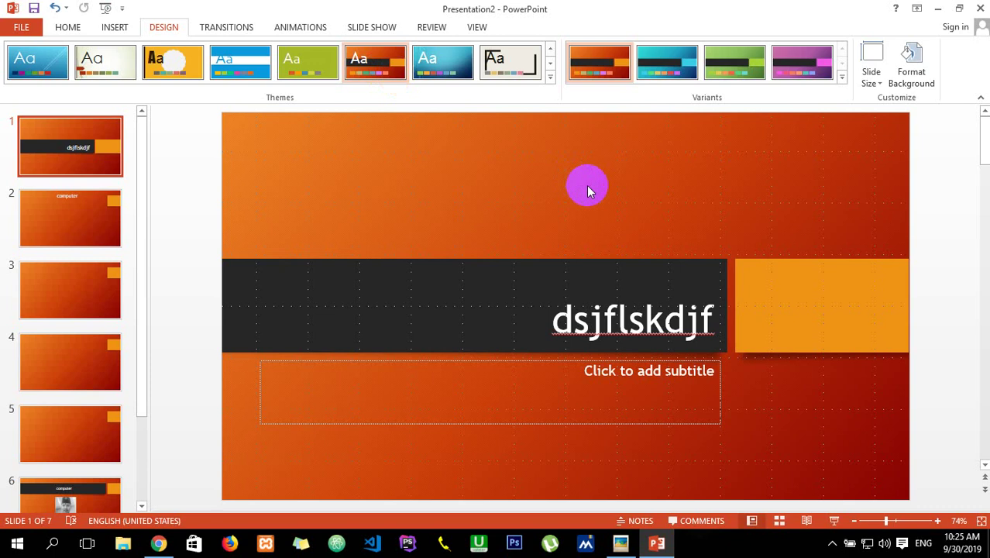
click(66, 131)
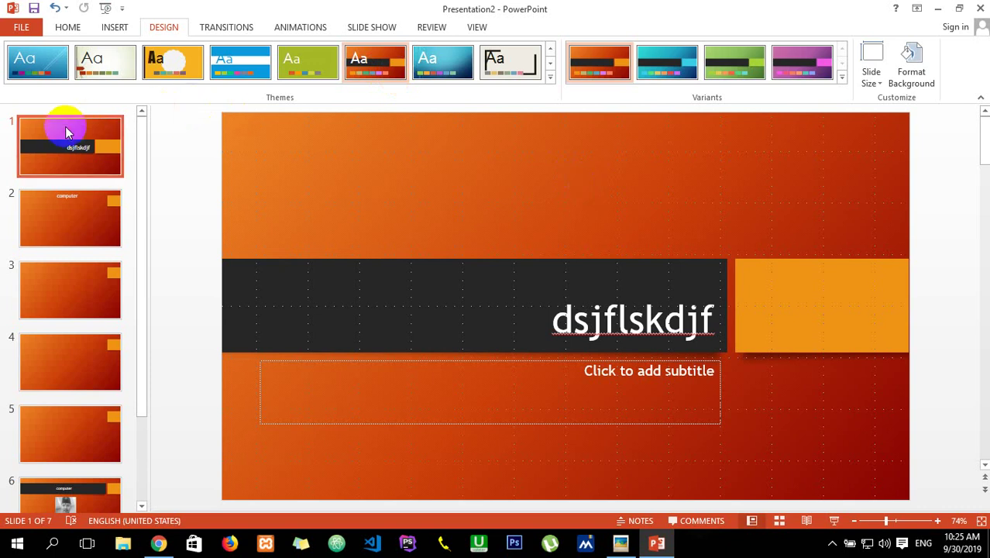
click(81, 213)
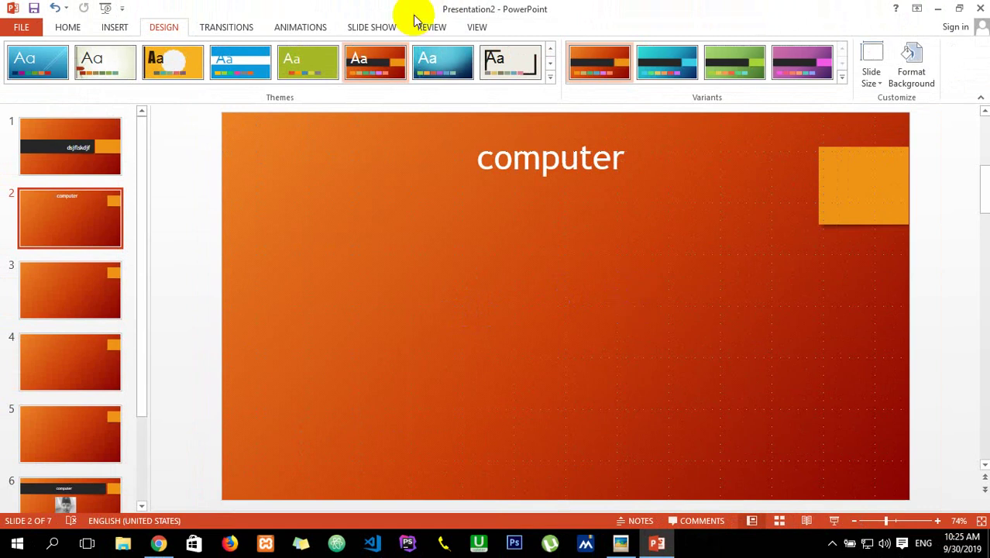
Step: Start the slide show from the beginning and advance to slide 3
click(370, 29)
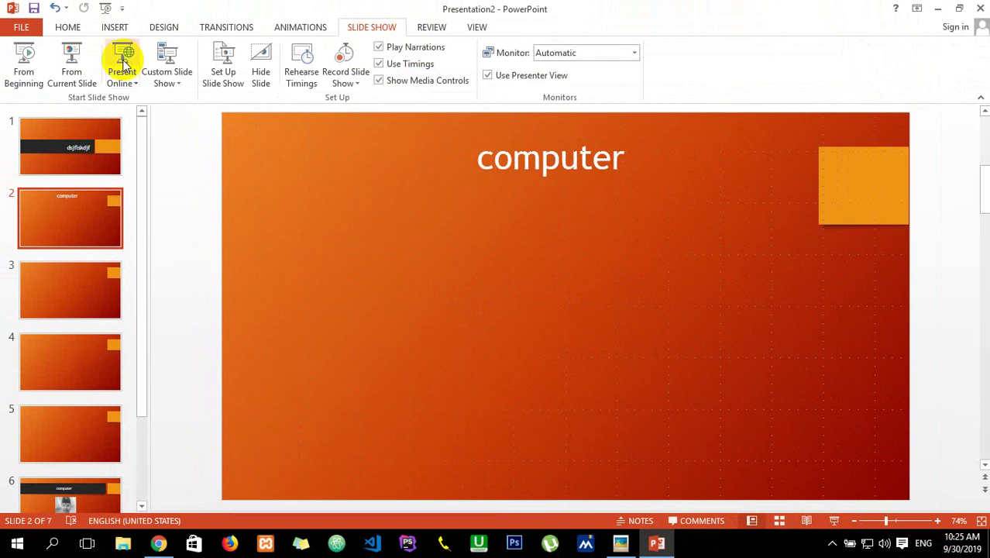
click(26, 72)
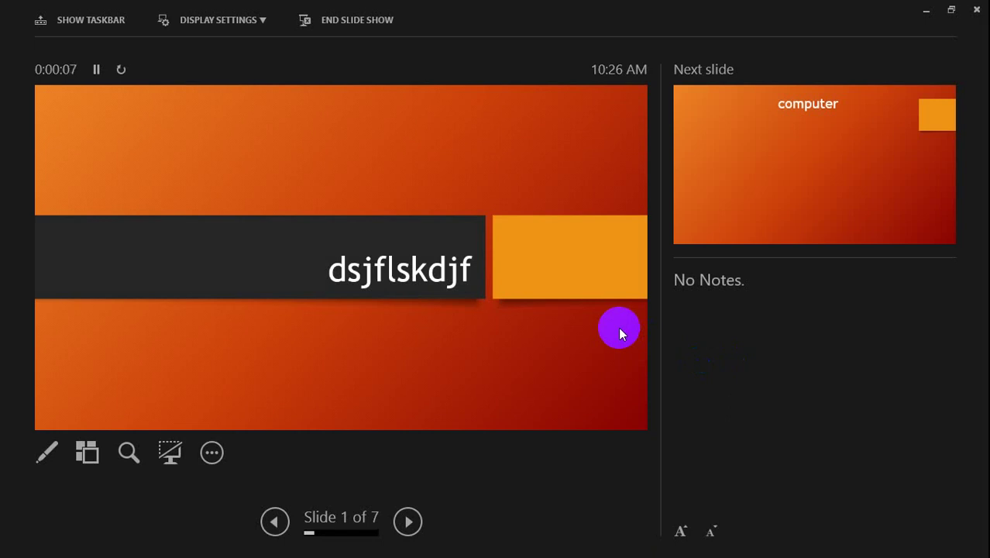
click(410, 521)
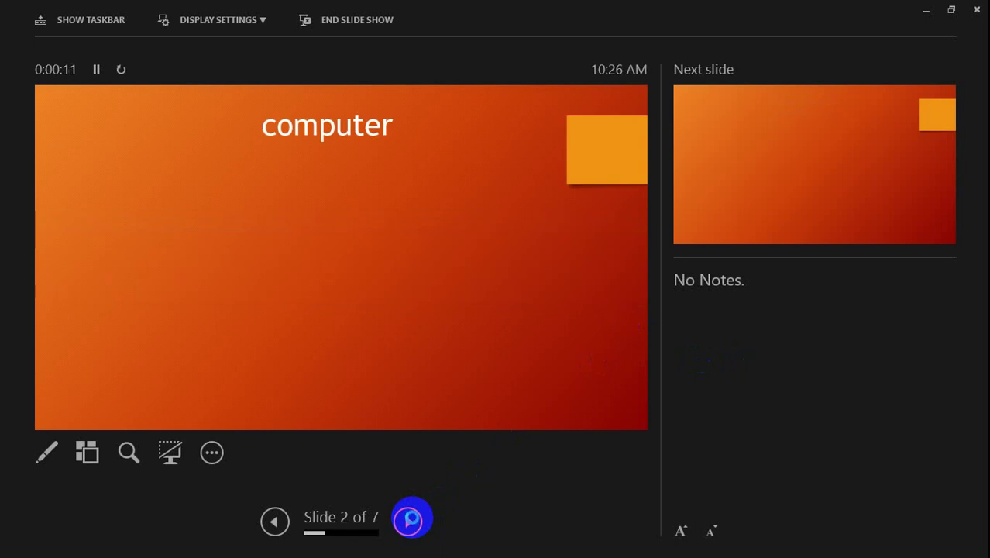
click(410, 521)
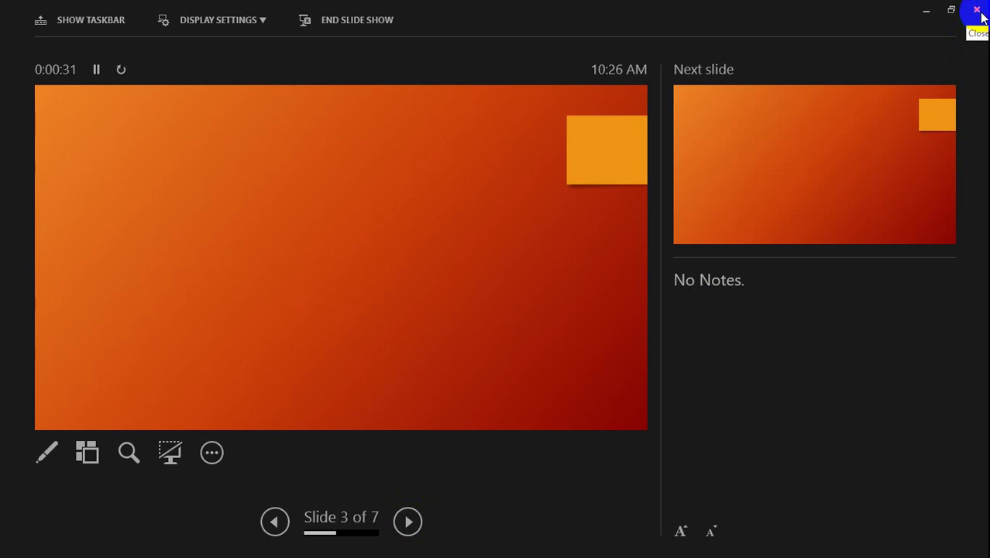
Step: End the presenter view show and close the presentation without saving
click(979, 14)
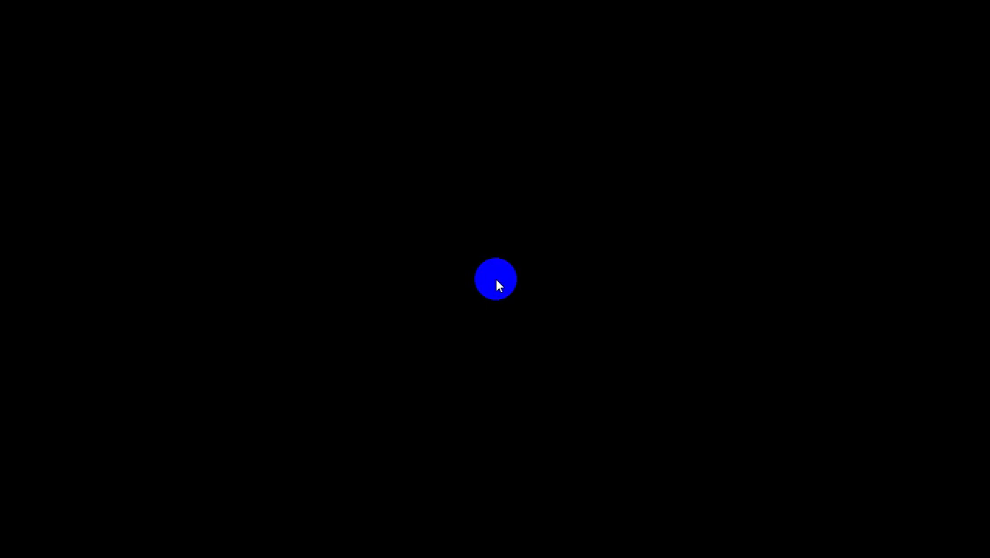
click(496, 285)
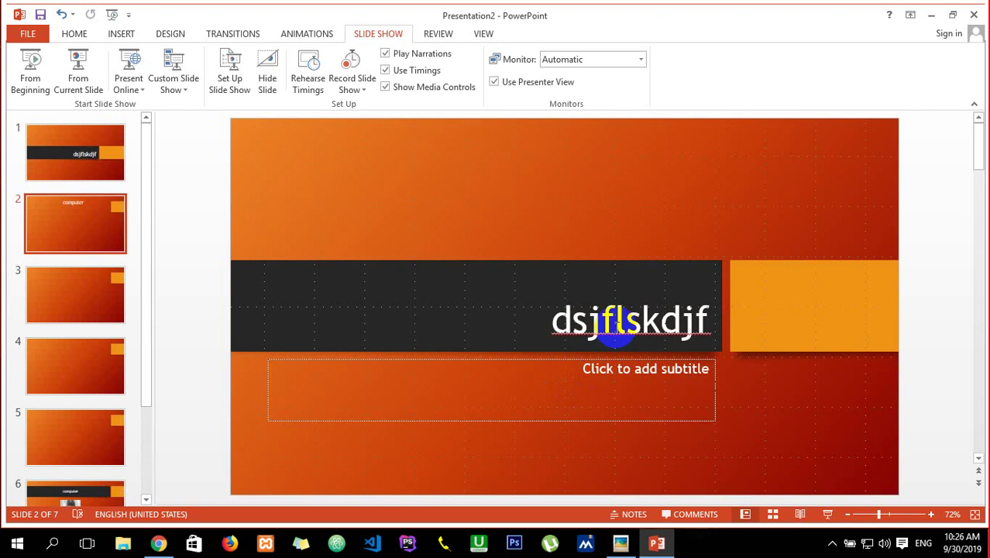
key(alt+F4)
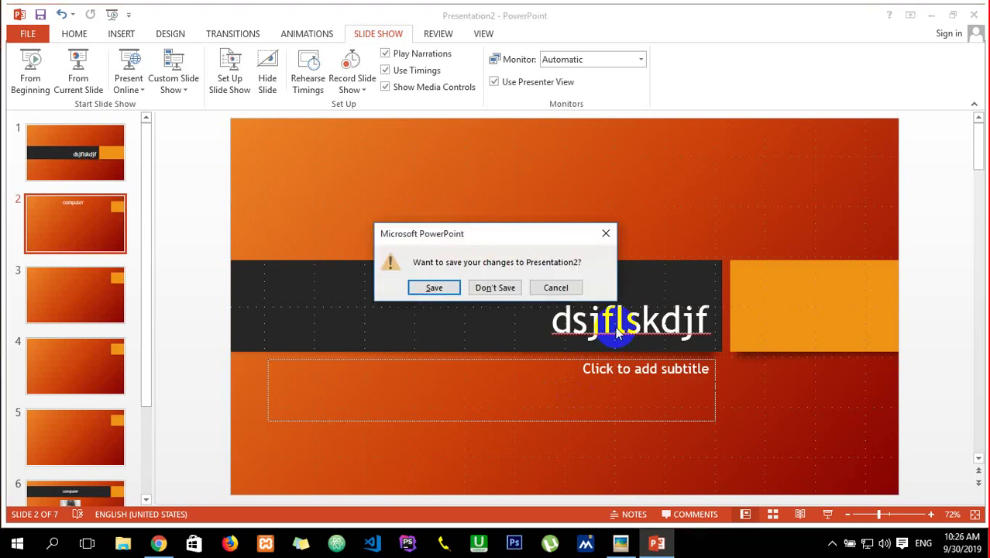
click(505, 288)
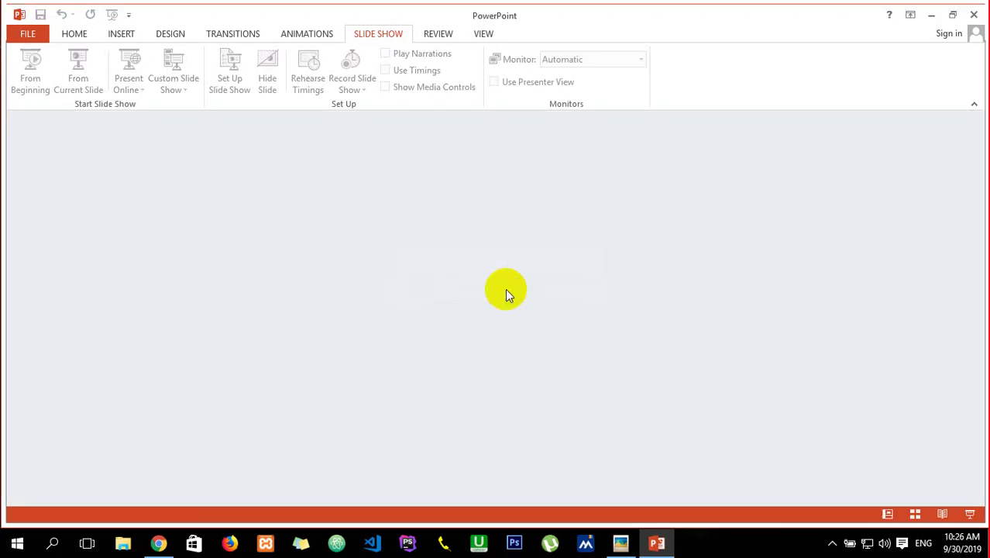
Step: Create a new presentation, add a Title and Content slide, and delete the original title slide
key(ctrl+n)
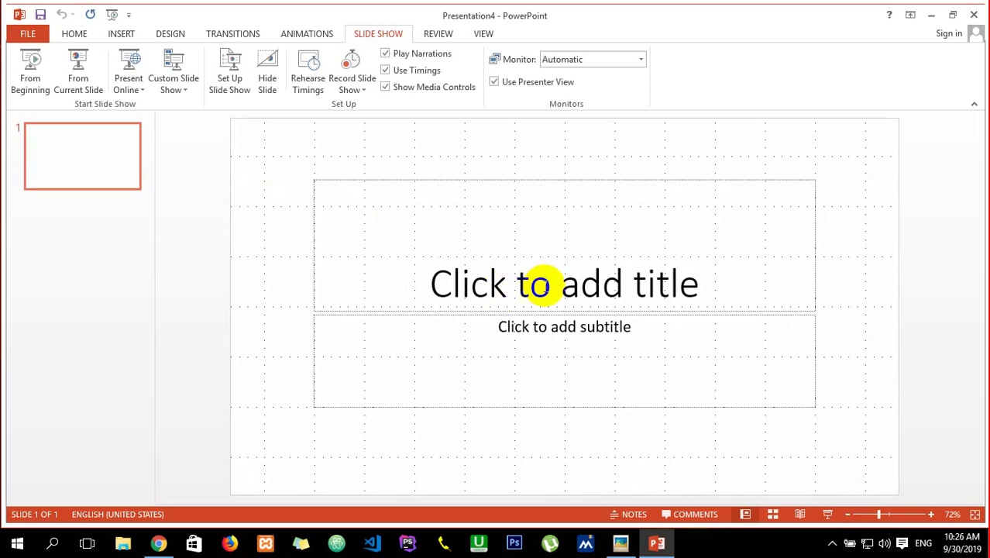
click(74, 35)
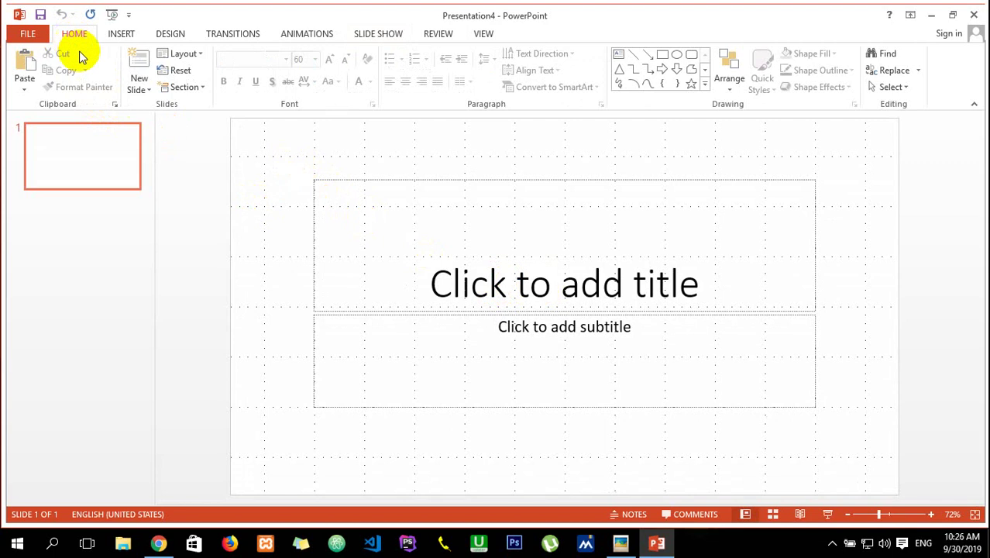
click(149, 90)
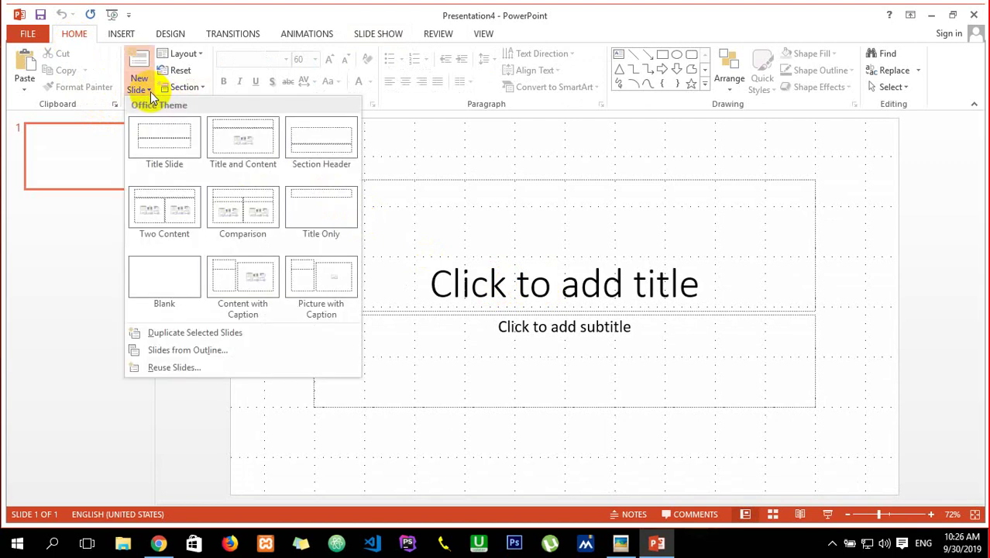
click(233, 138)
click(111, 146)
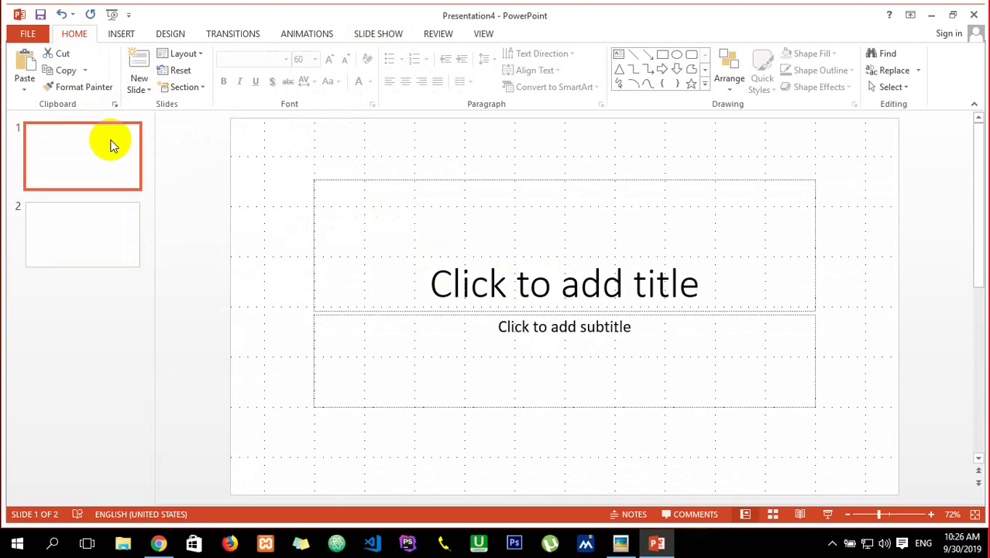
key(Delete)
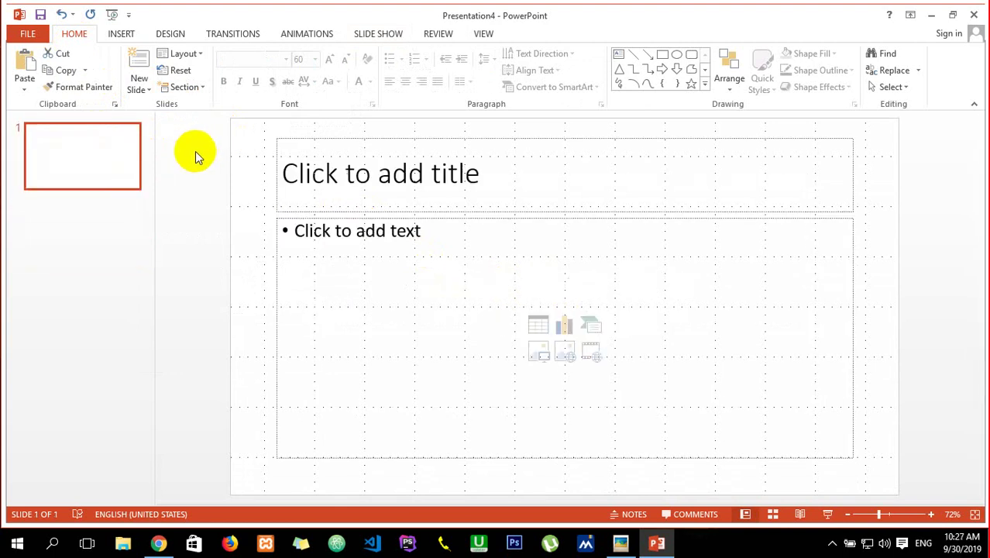
Step: Paste copies of the empty Title and Content slide, then delete the extra slides to leave five
click(311, 177)
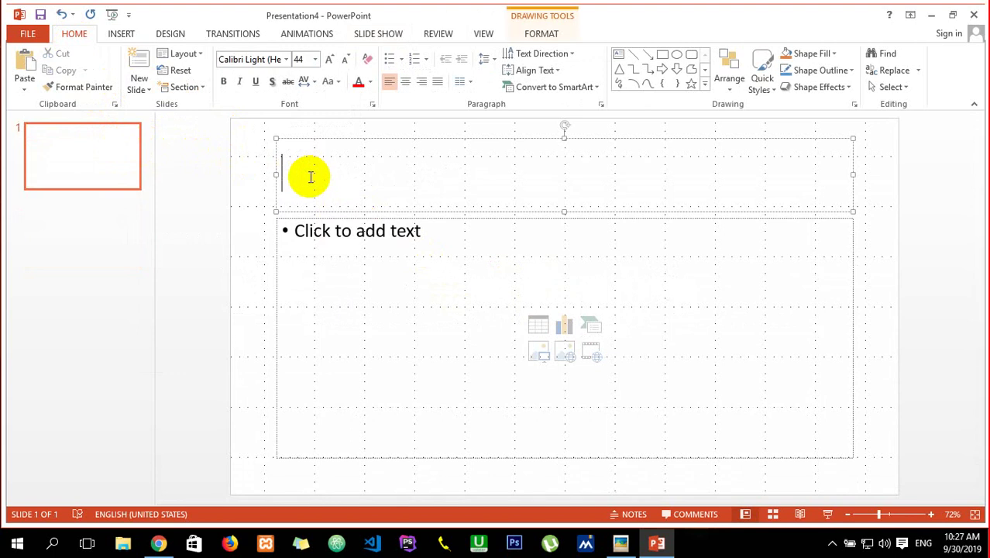
click(129, 134)
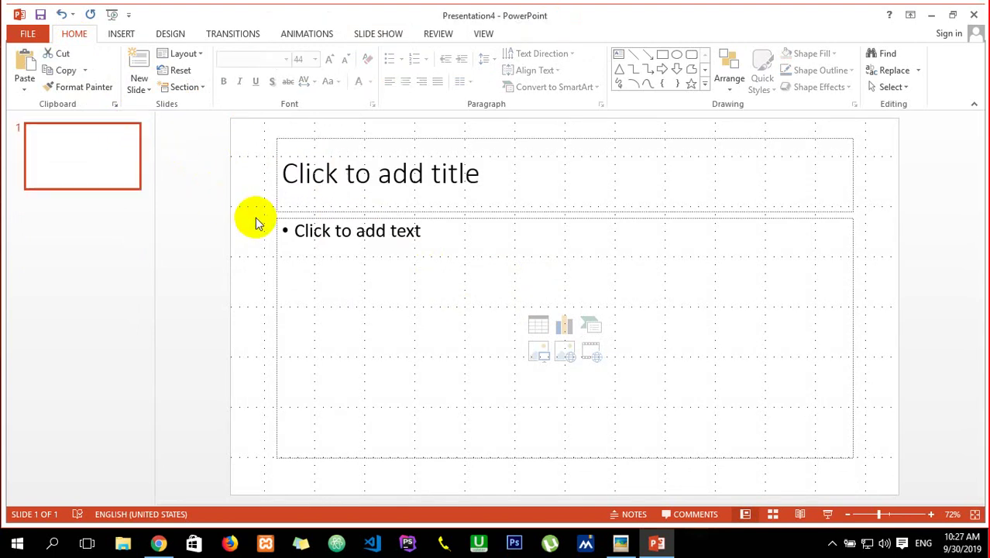
key(ctrl+v)
click(110, 221)
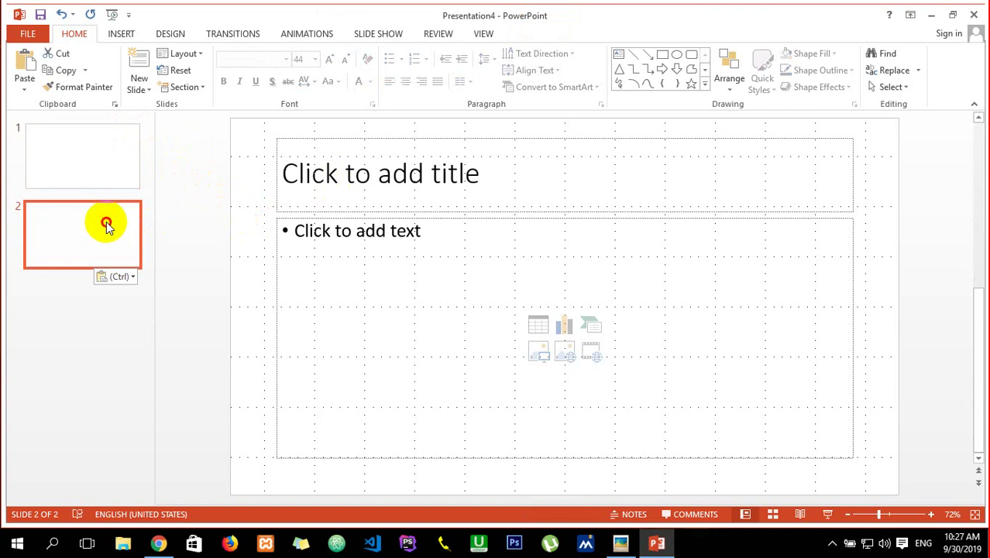
key(ctrl+v)
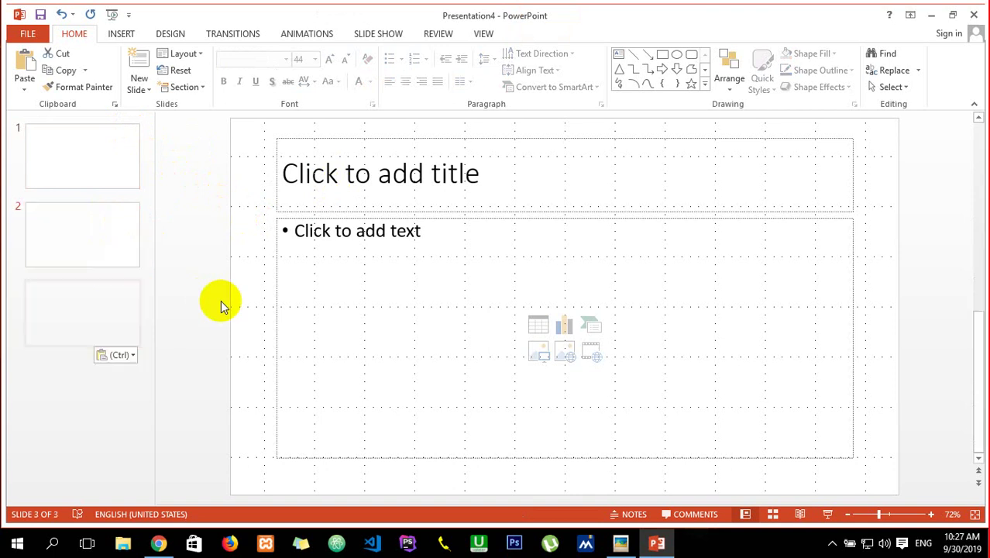
key(ctrl+v)
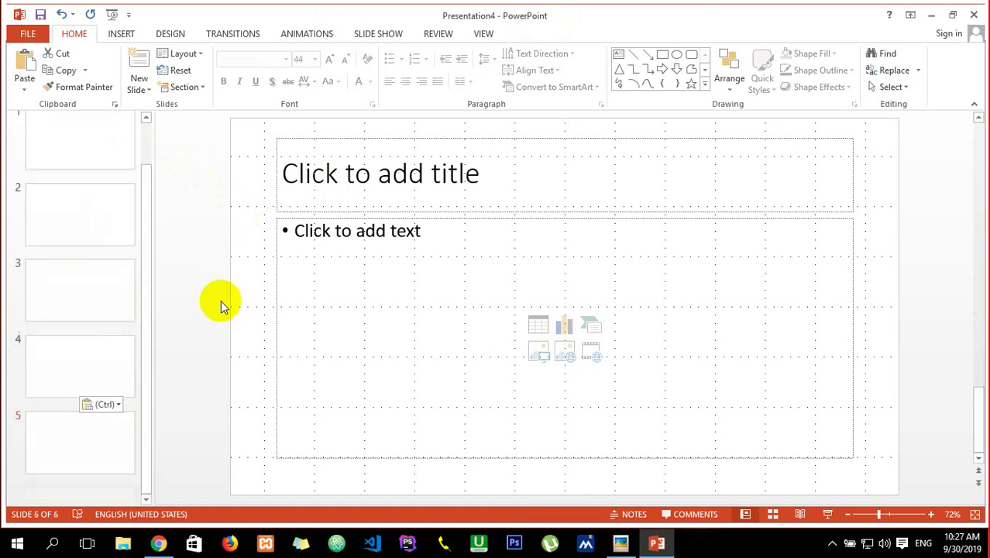
key(ctrl+v)
key(ctrl+v)
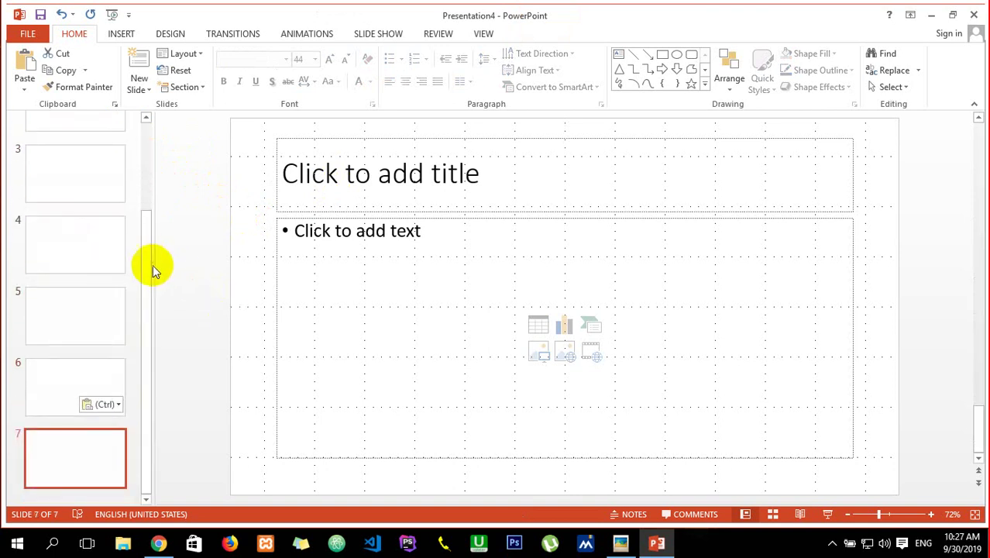
key(Delete)
key(Delete)
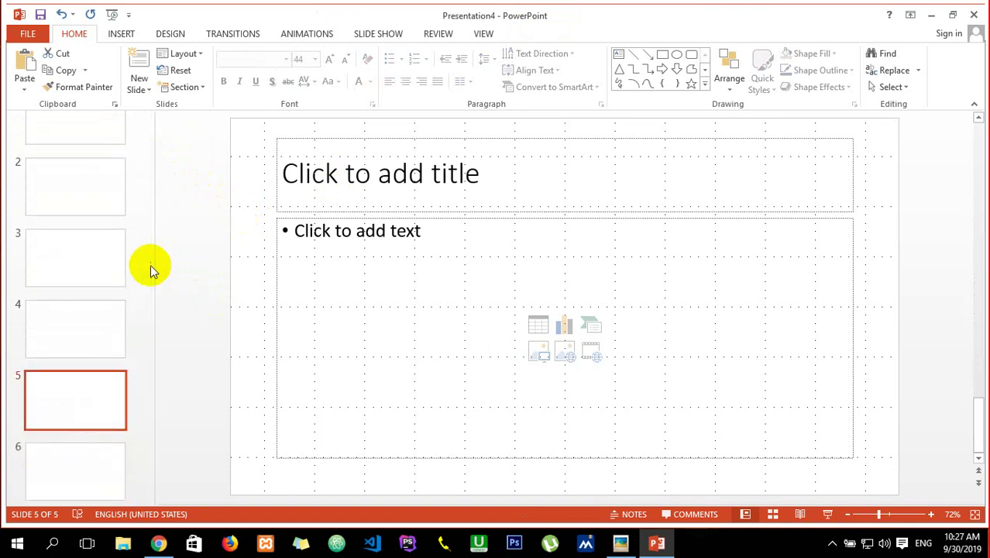
Step: Title slide 1 'computer' and insert the laptop snapshot picture
click(97, 169)
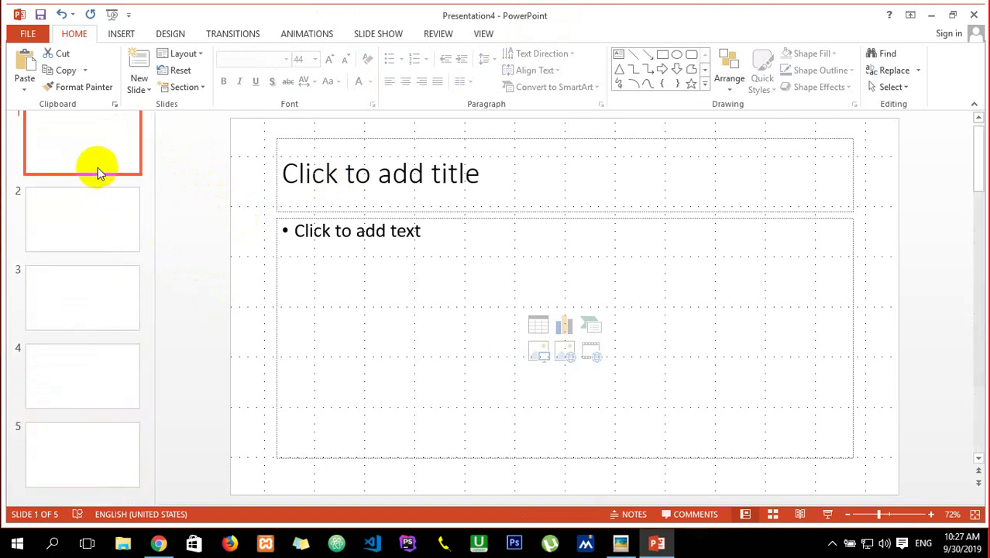
click(367, 183)
text(computer)
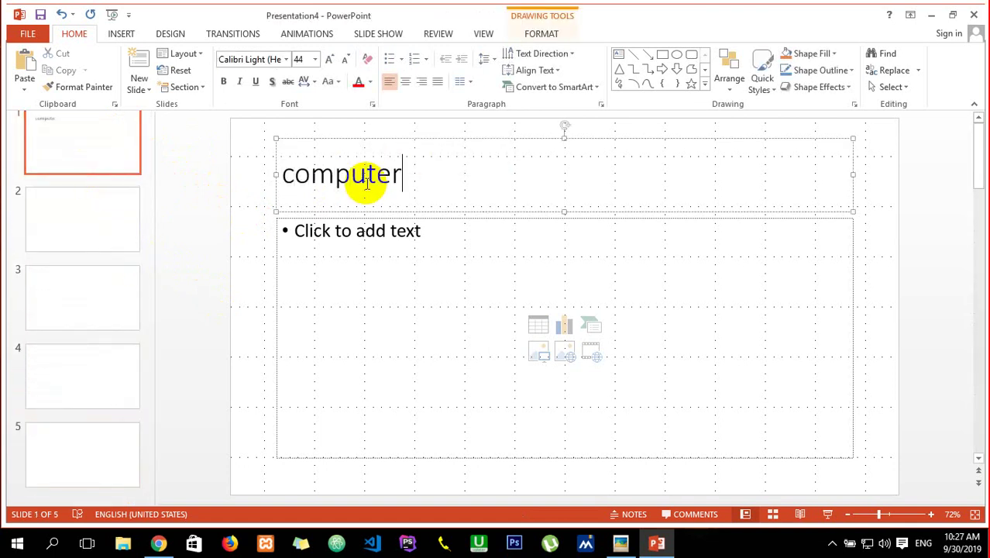
click(540, 354)
click(437, 232)
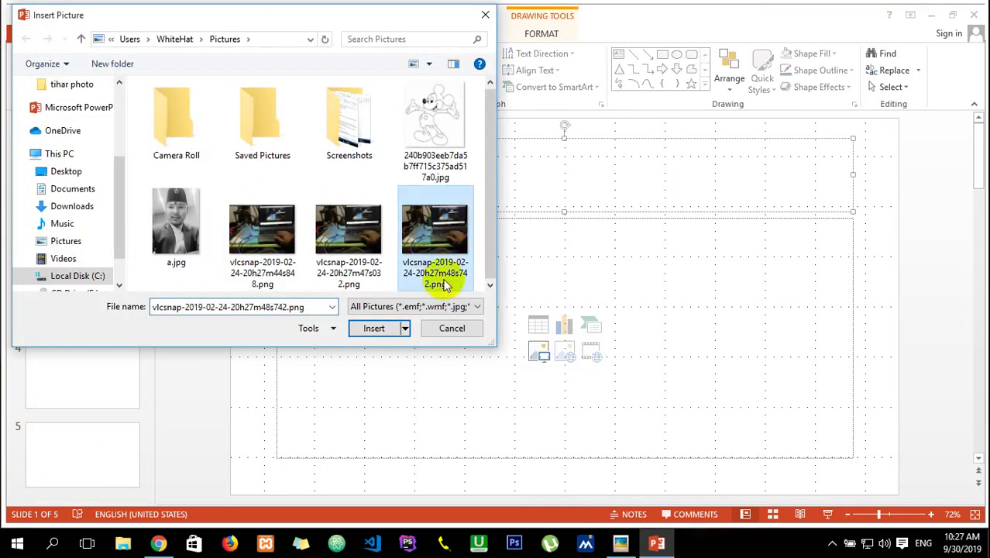
click(370, 328)
Step: Title slide 2 'mouse' and insert the Mickey Mouse drawing
click(97, 210)
click(442, 190)
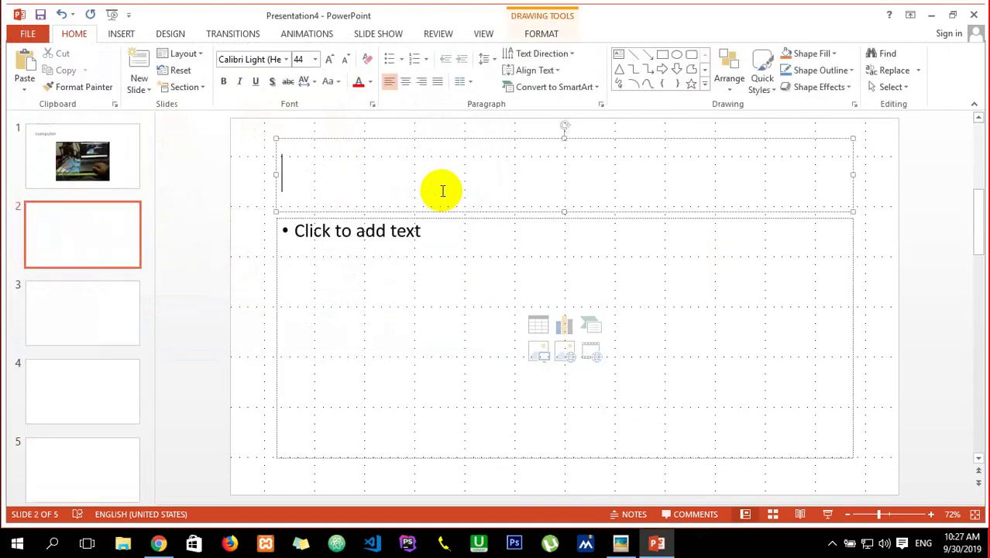
text(mouse)
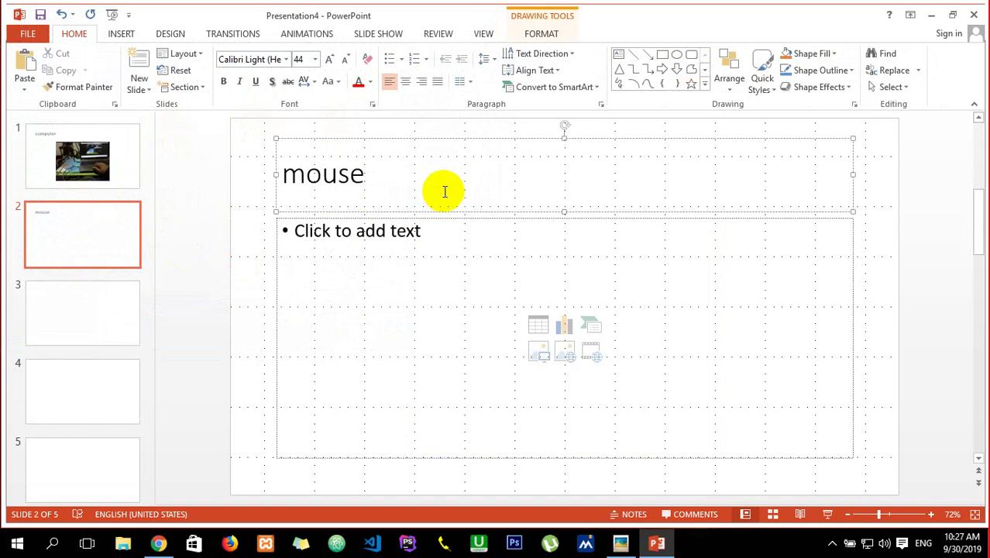
click(541, 353)
click(399, 137)
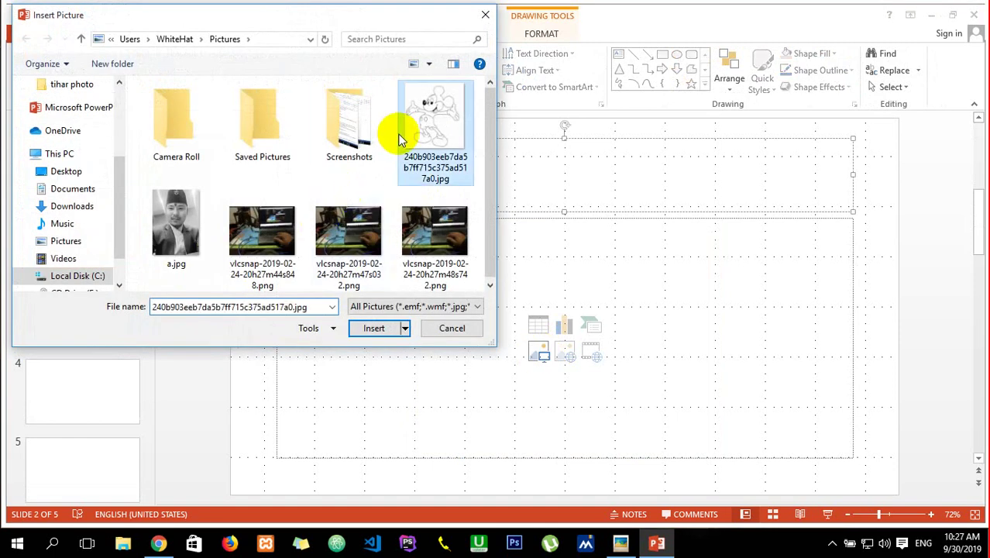
click(380, 327)
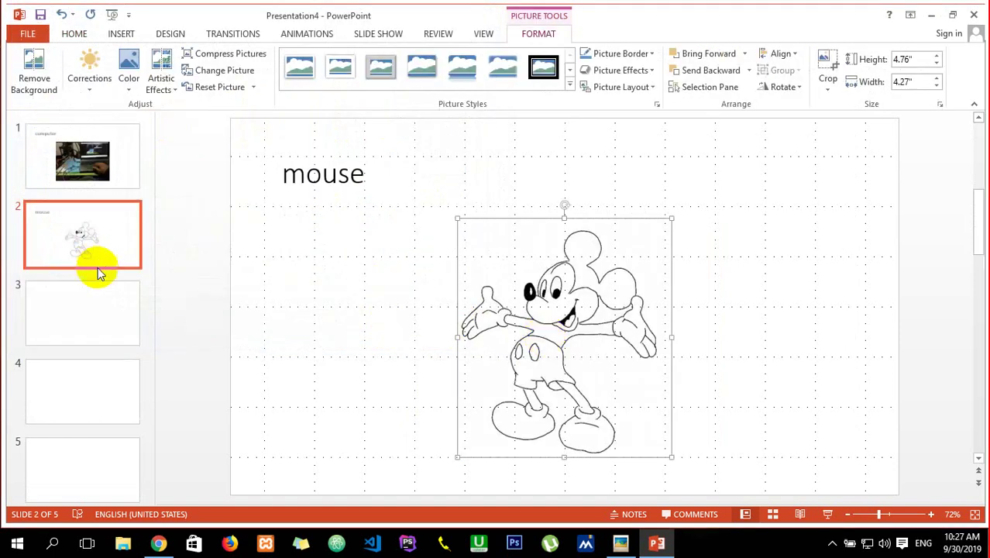
Step: Title slide 3 'man' and insert the a.jpg portrait
click(97, 307)
click(317, 189)
text(man)
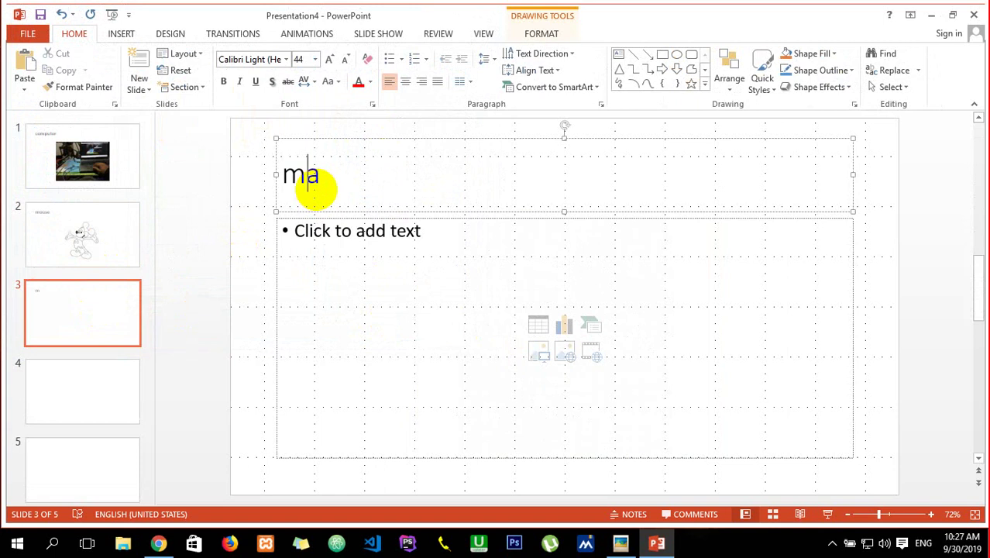
click(539, 351)
click(177, 224)
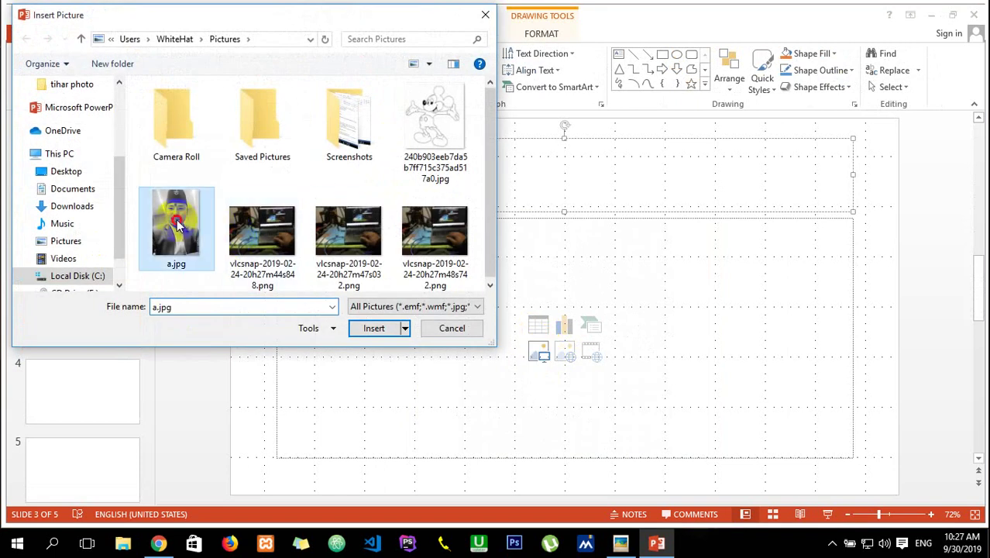
click(363, 327)
Step: Title slide 4 'hari' and insert DSC00071.JPG from the Desktop
click(67, 389)
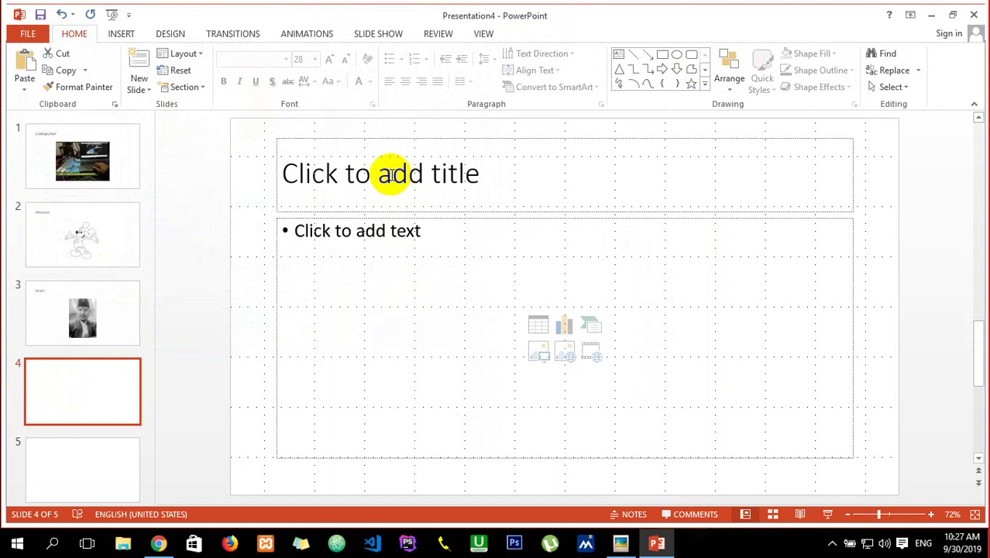
click(391, 174)
text(hari)
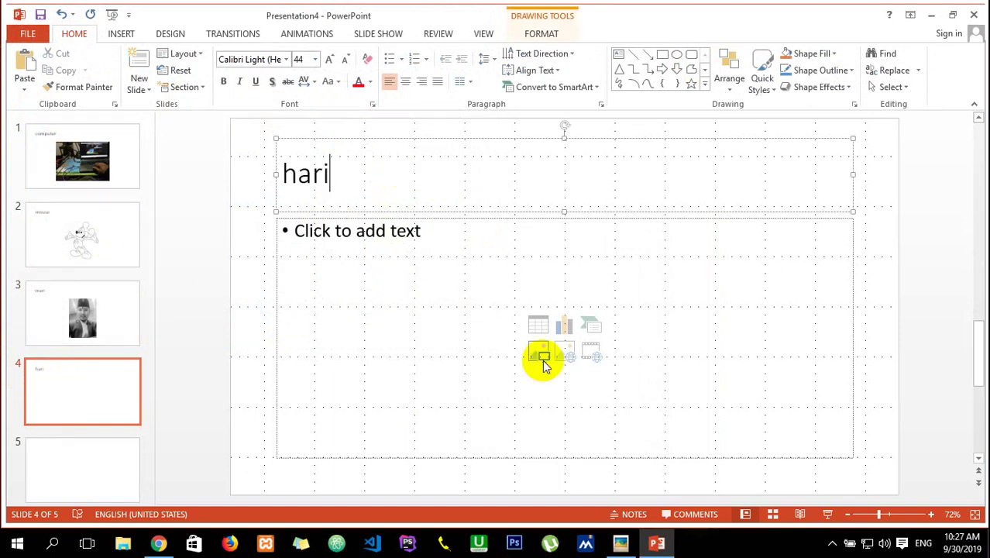
click(540, 355)
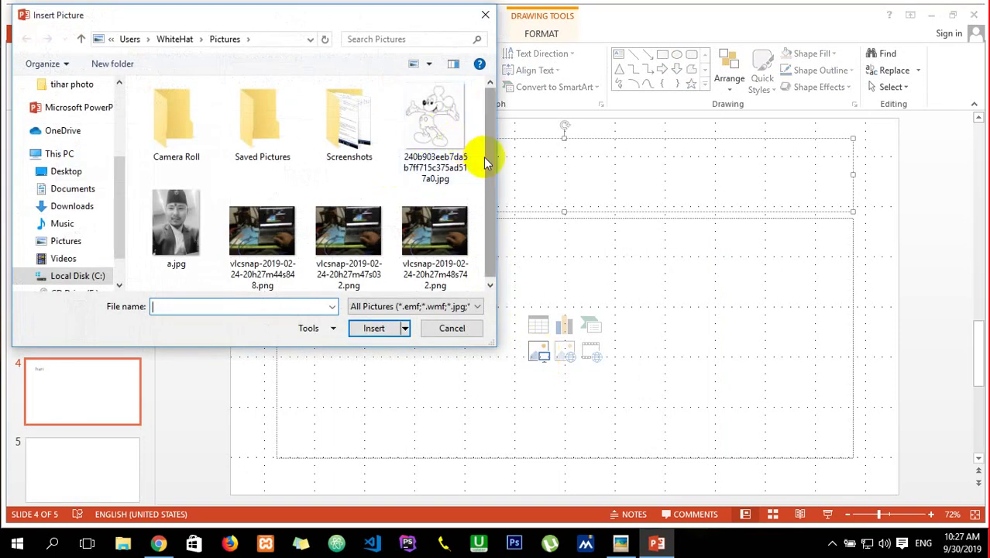
click(64, 171)
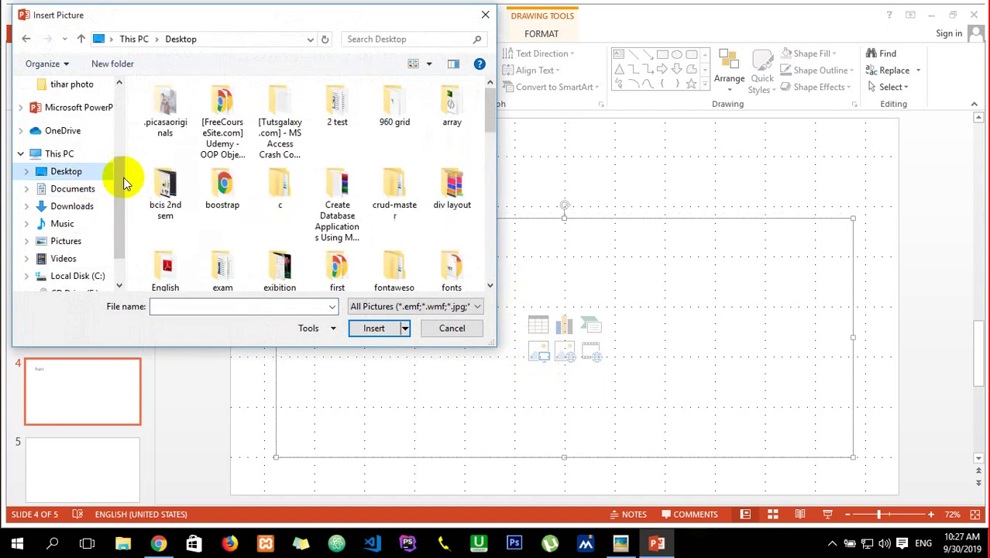
drag(487, 121, 486, 217)
click(390, 217)
click(374, 327)
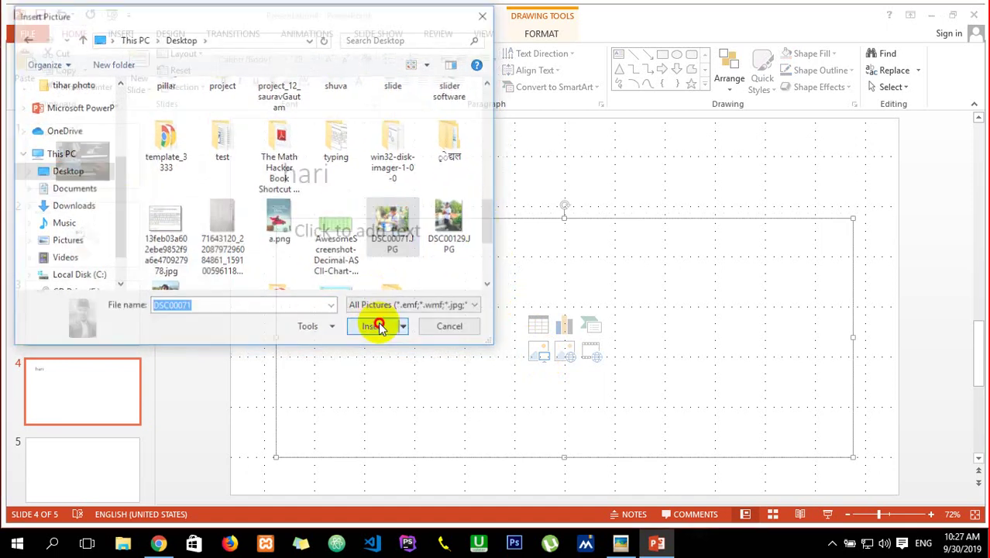
Step: Title slide 5 'sita' and insert DSC00138.JPG from the Desktop
click(94, 445)
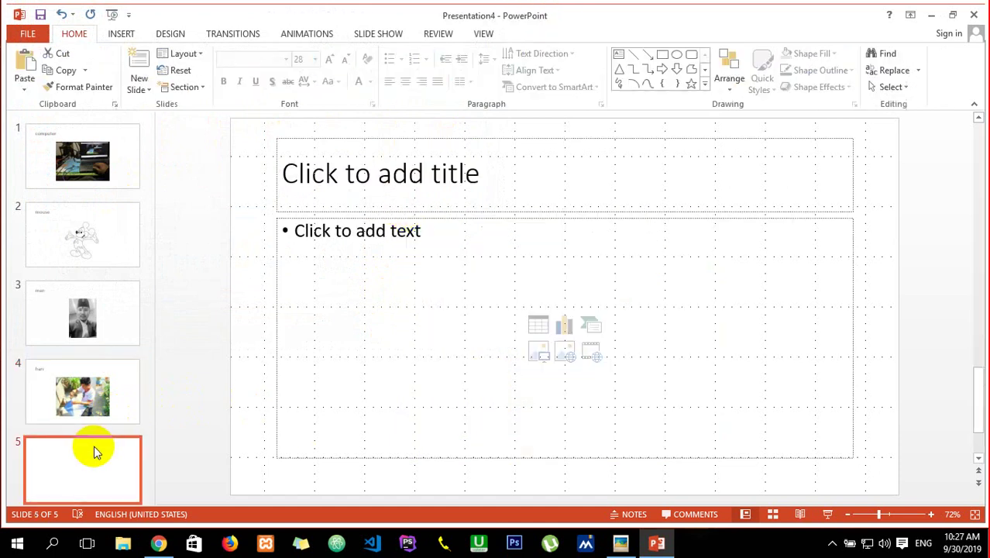
click(407, 193)
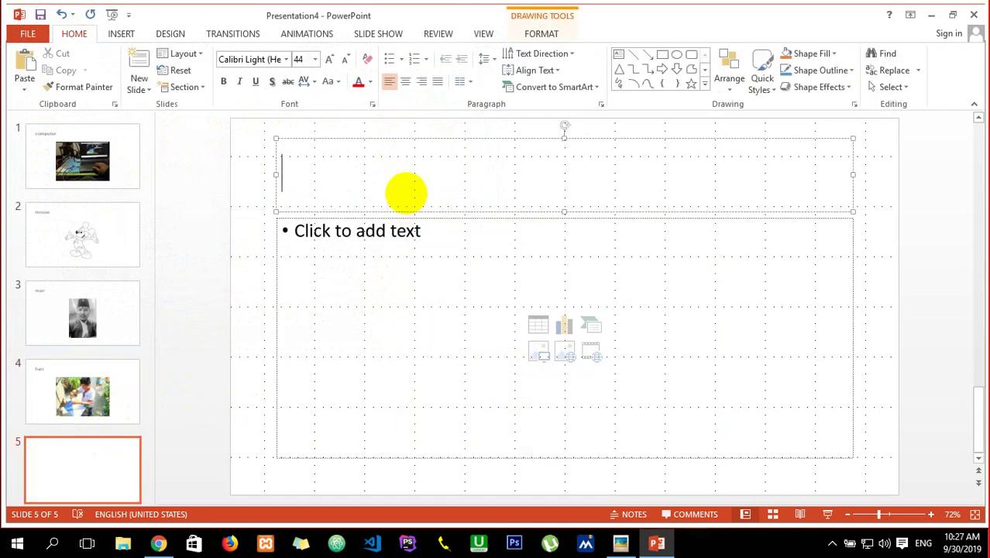
text(sita)
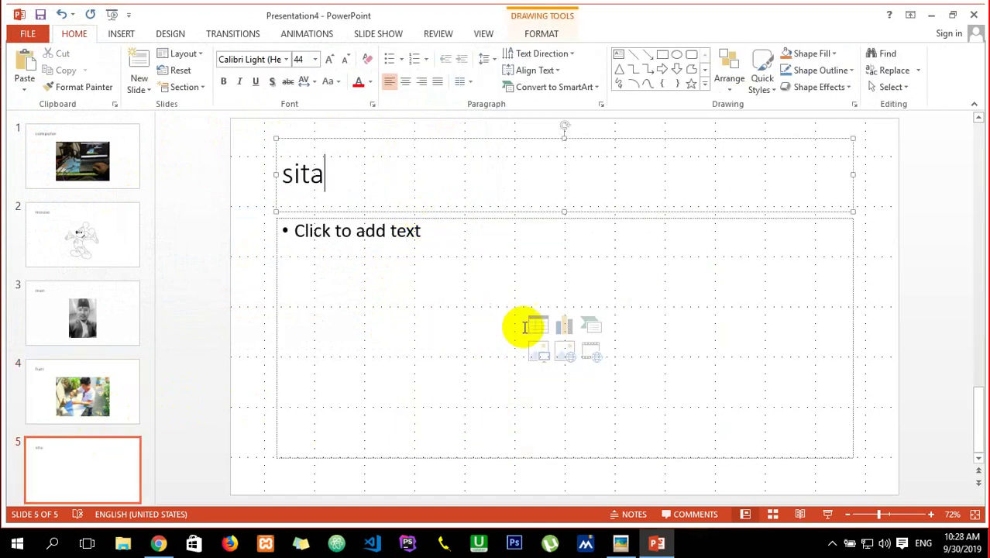
click(540, 356)
drag(490, 101, 502, 265)
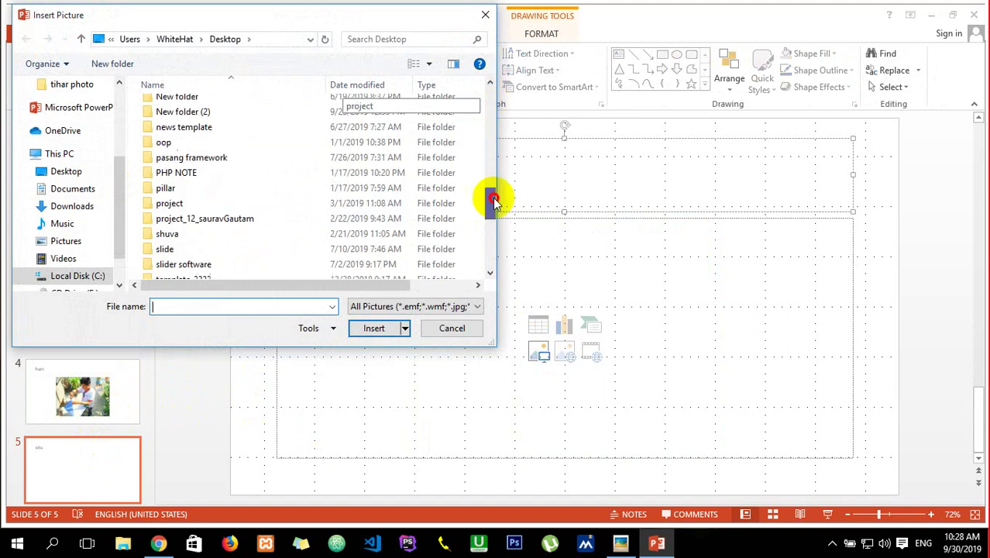
click(252, 126)
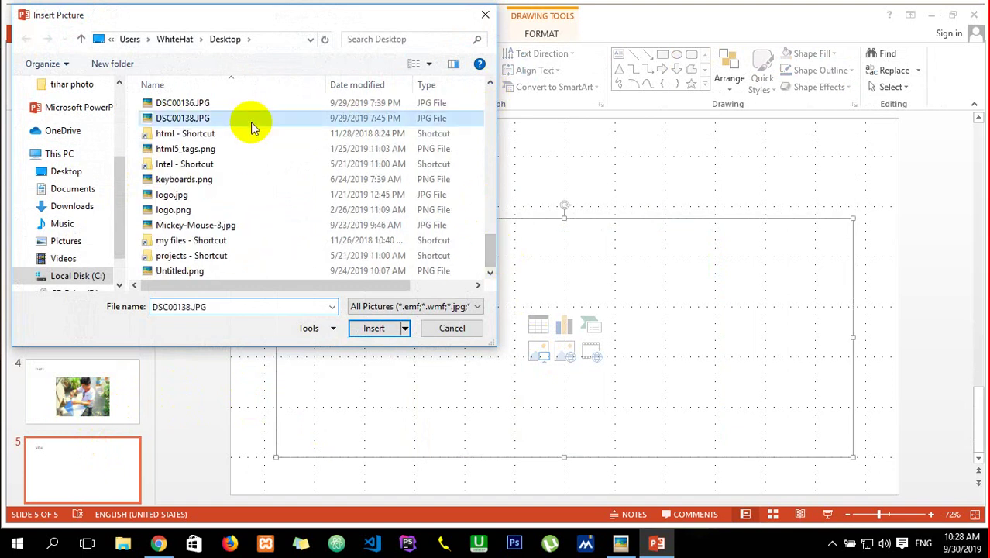
click(374, 328)
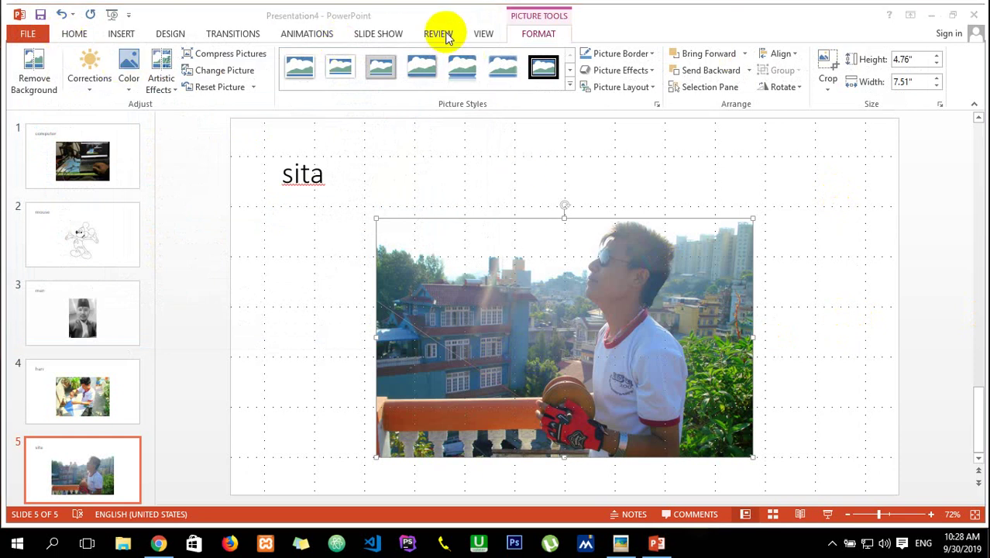
Step: Play the show from slide 1 with F5, advance to the hari slide, then end presenter view
click(386, 36)
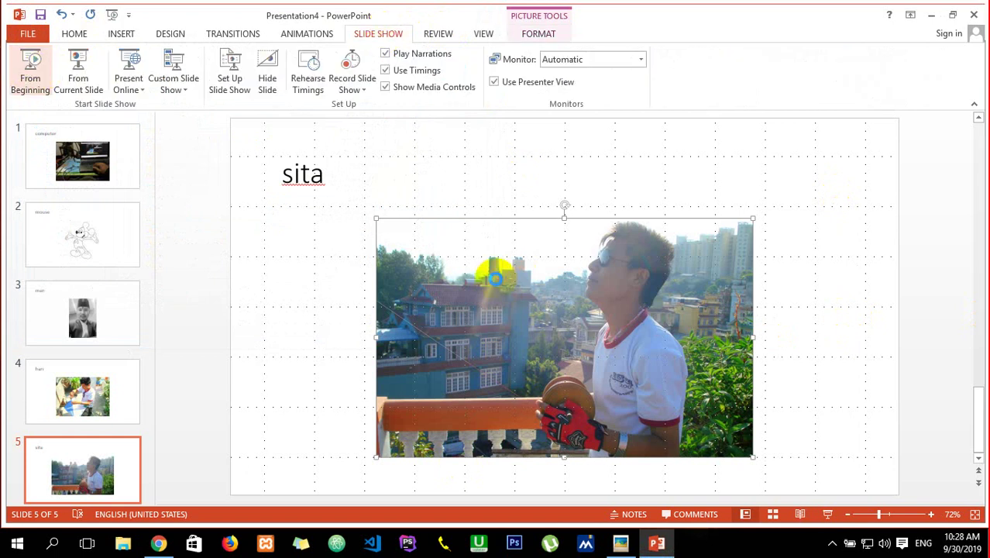
key(F5)
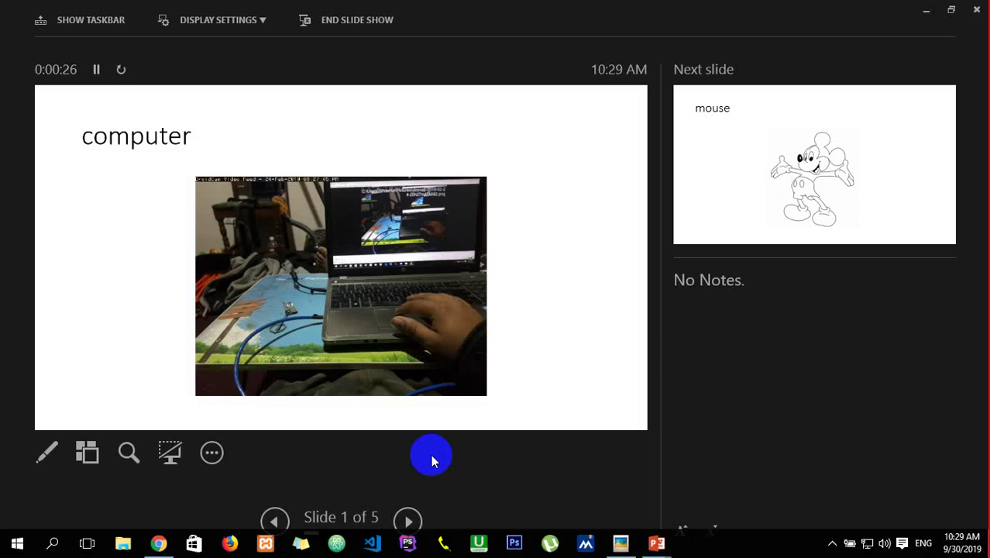
click(409, 524)
click(409, 524)
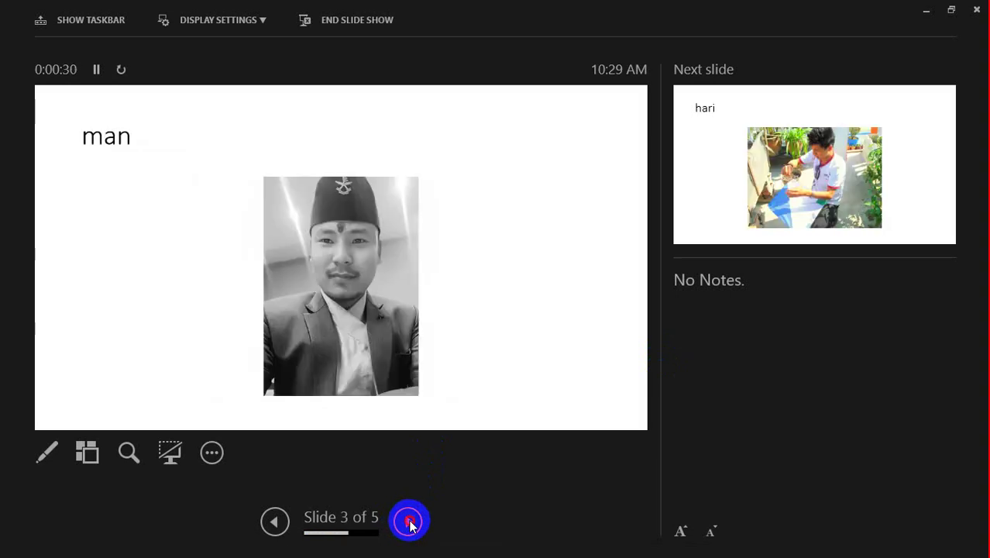
click(409, 524)
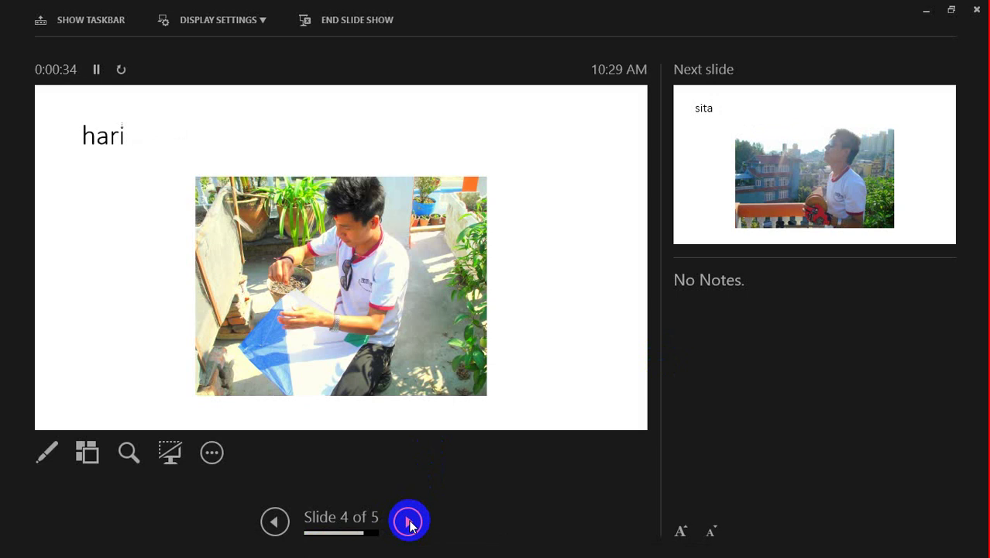
click(978, 17)
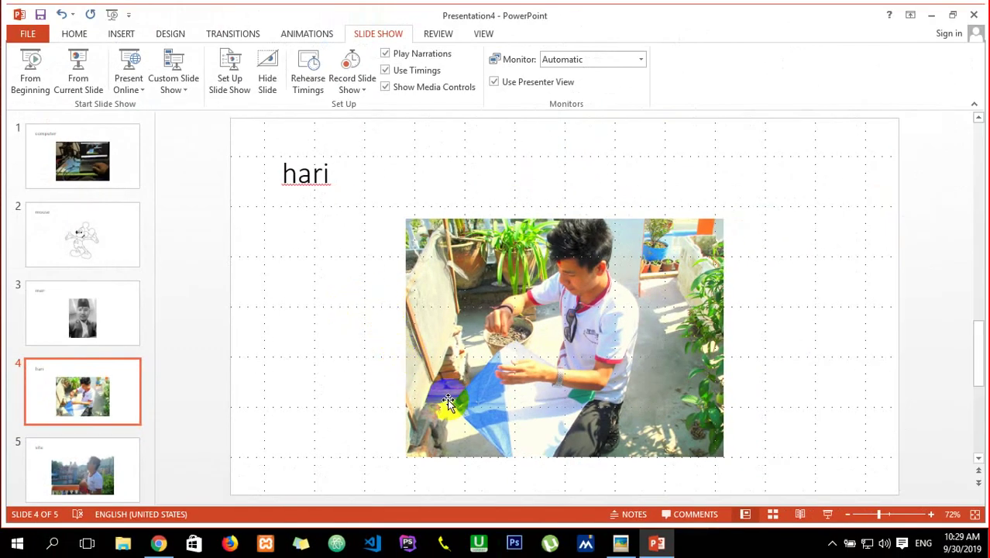
click(26, 76)
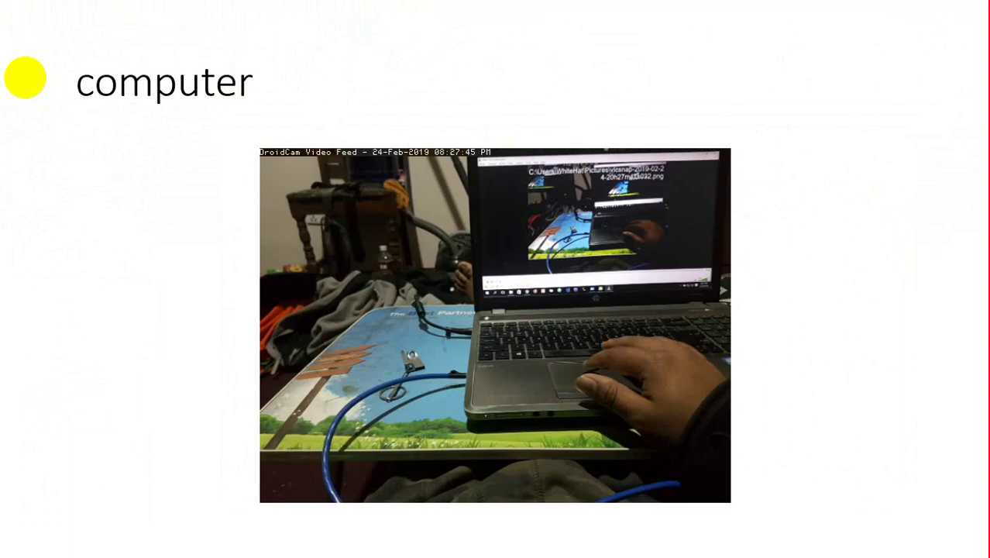
click(296, 211)
click(294, 211)
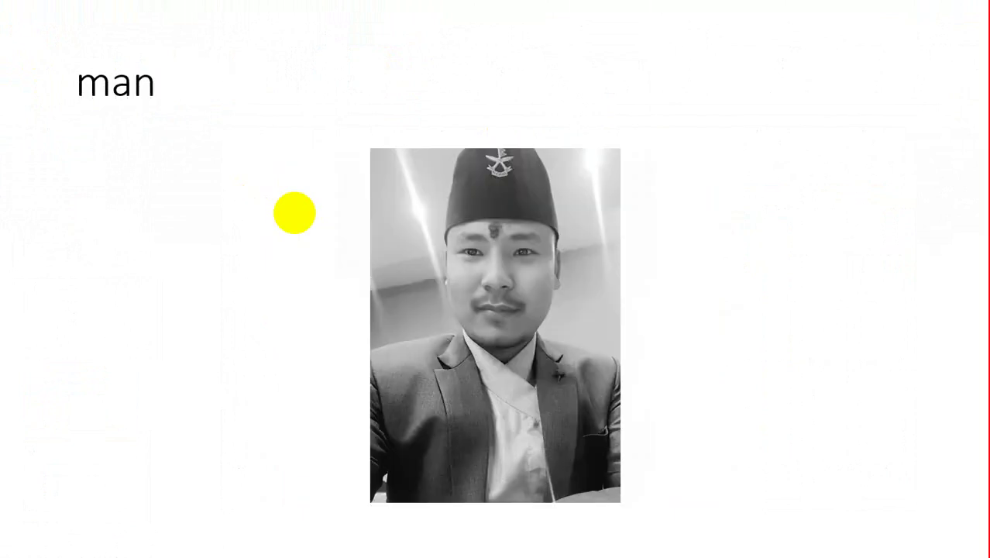
click(294, 210)
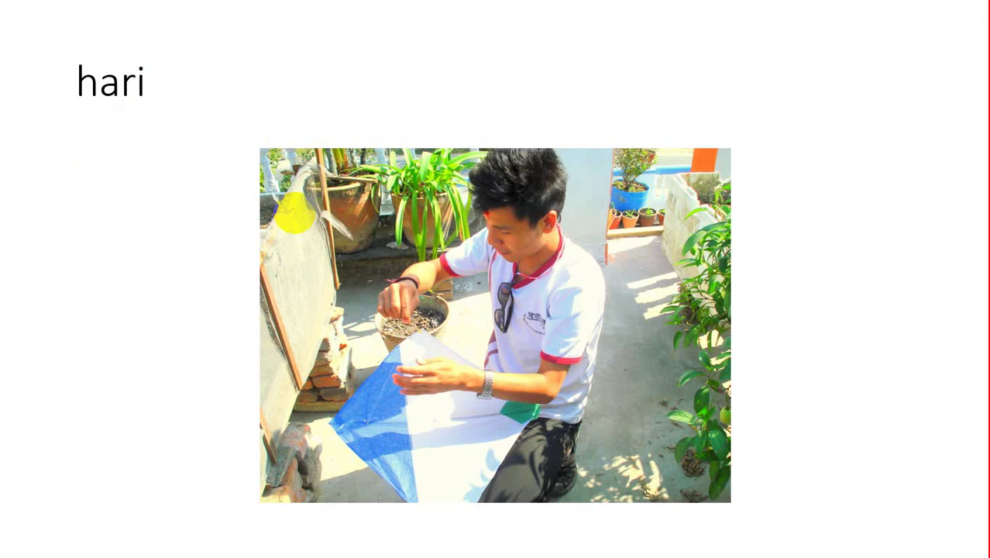
click(294, 211)
click(294, 211)
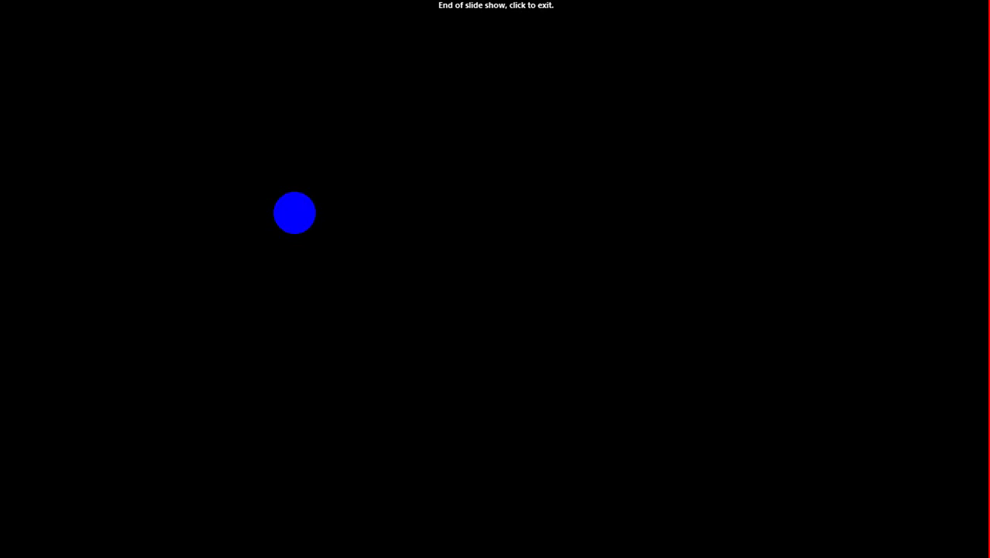
click(295, 216)
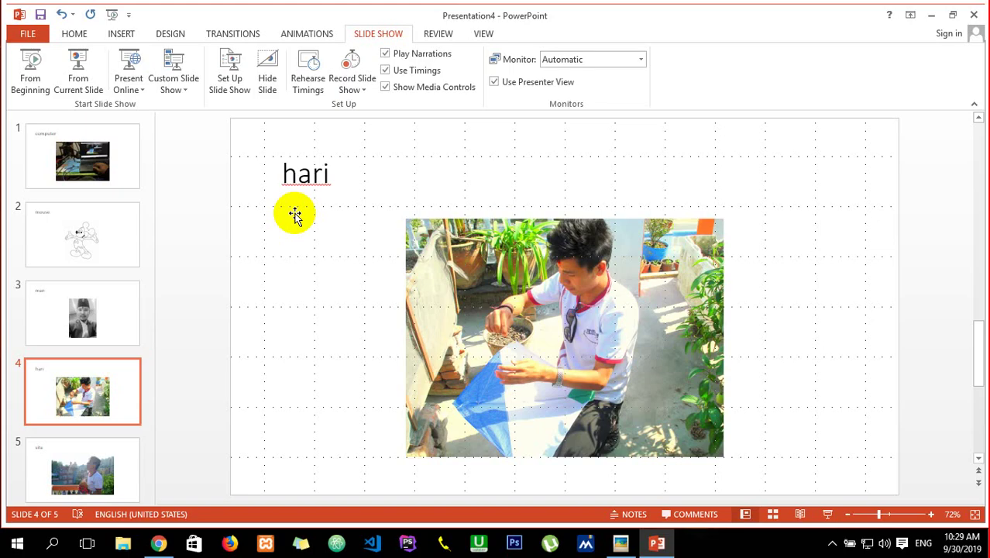